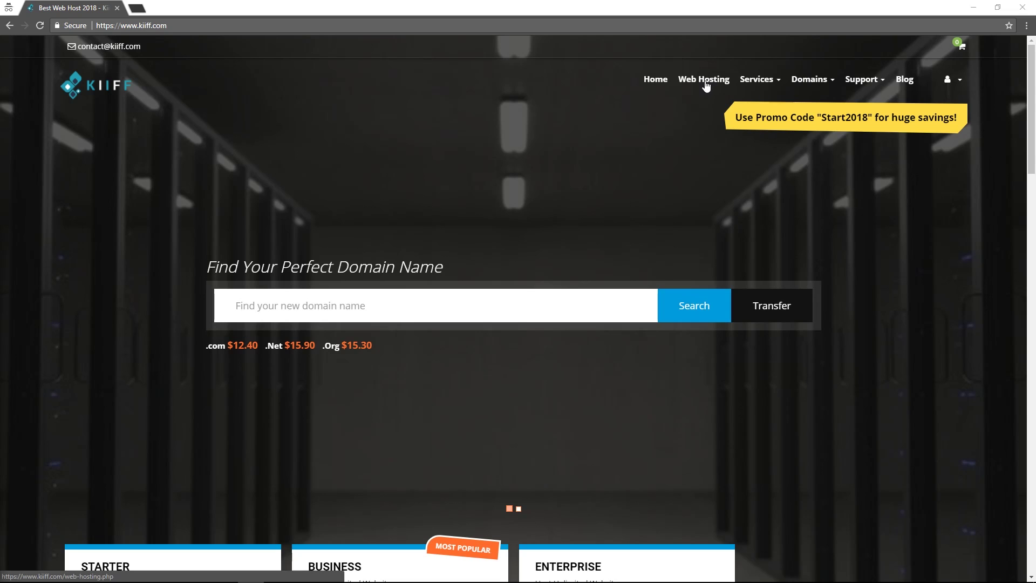
Add the Starter web hosting plan ($3.95/mo) to the cart from the Web Hosting page.
left_click(705, 81)
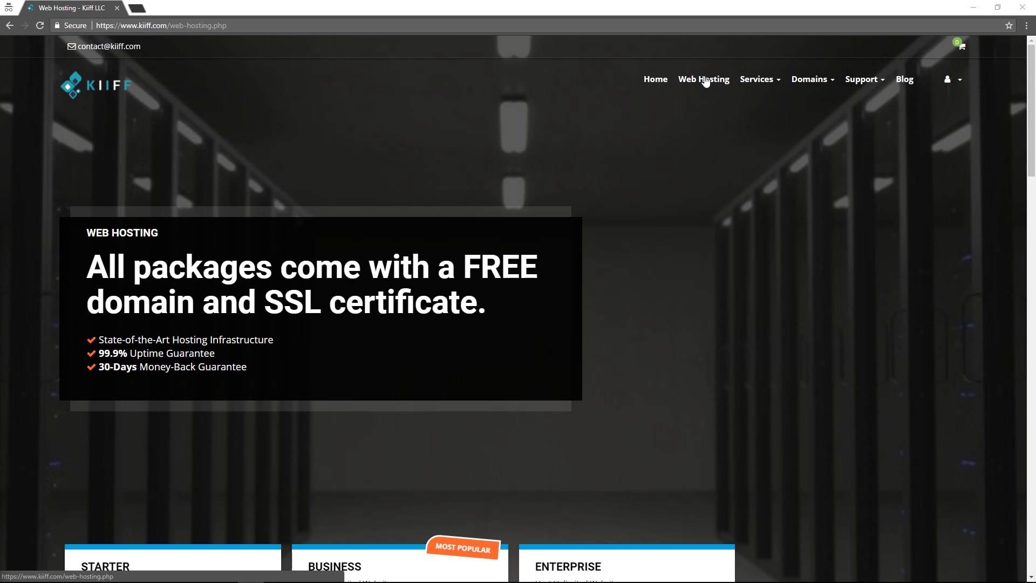
scroll(627, 347, "down", 4)
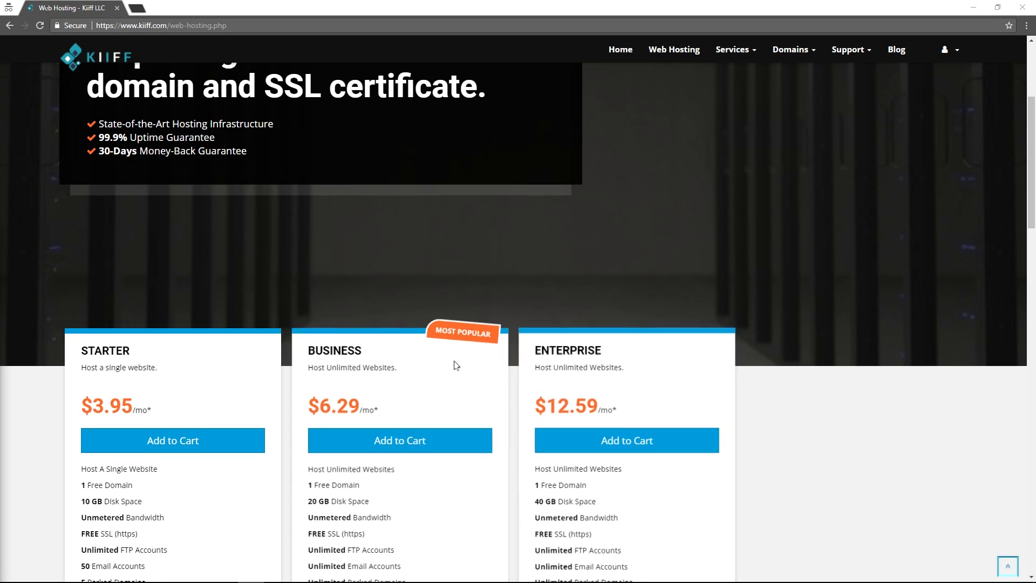
scroll(620, 394, "down", 1)
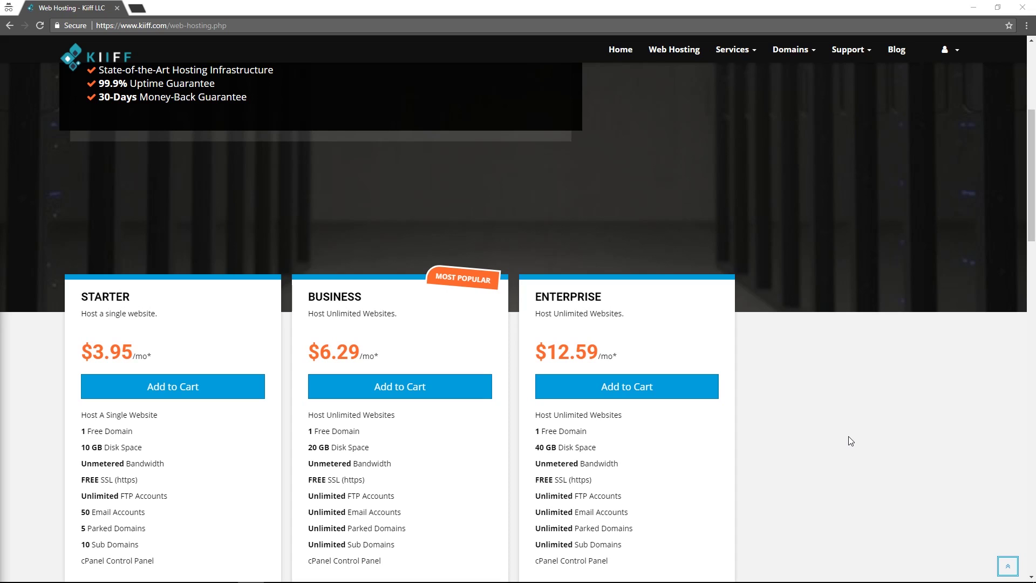
left_click(172, 384)
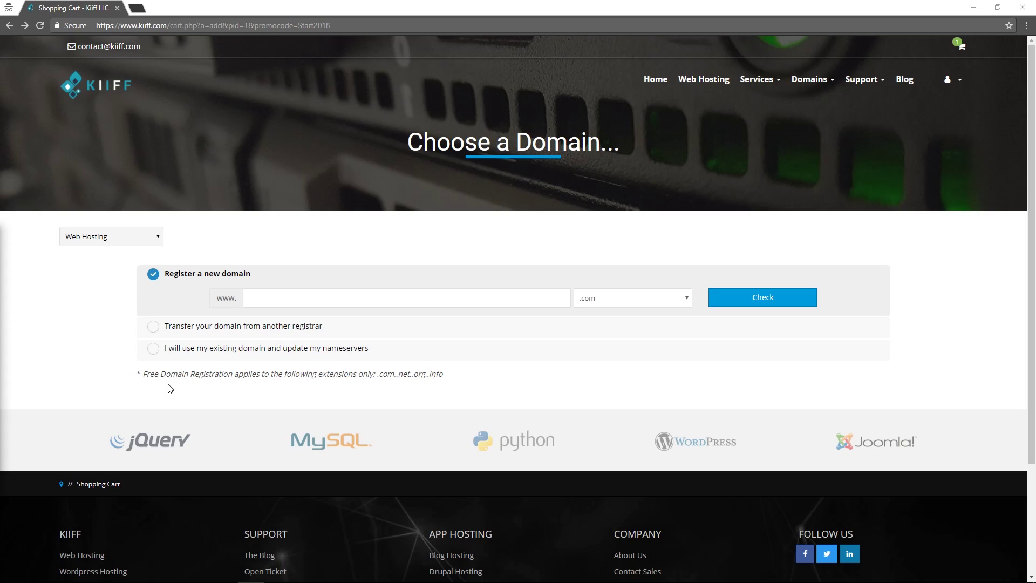
Attach the existing domain test.net to the Starter hosting order.
left_click(153, 348)
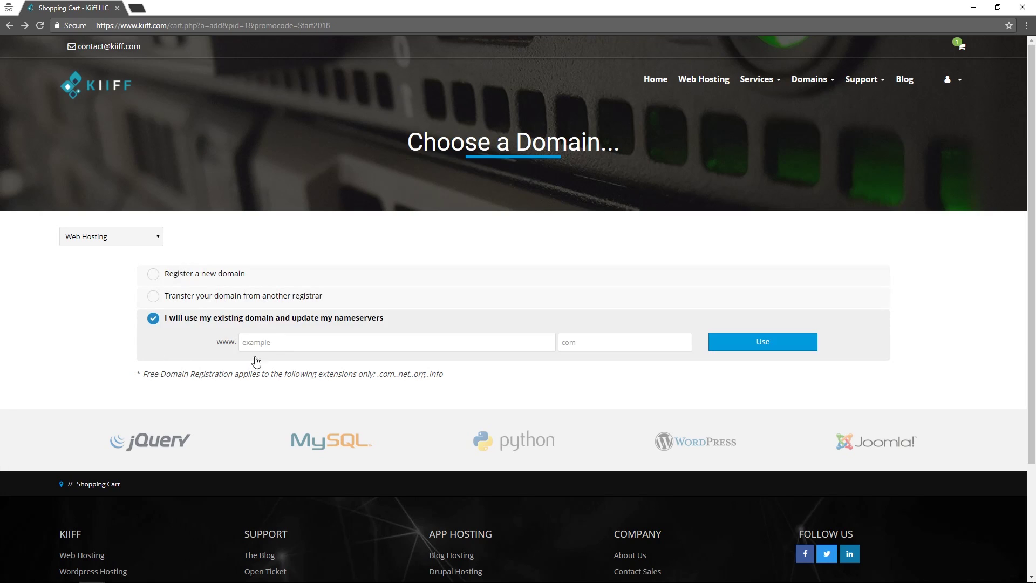
left_click(286, 345)
type("test")
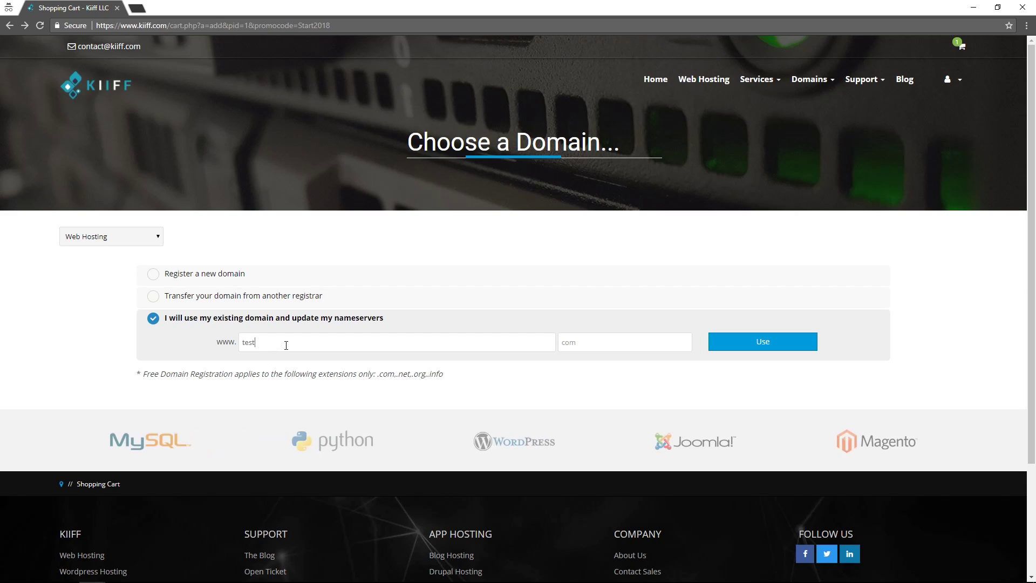
type("net")
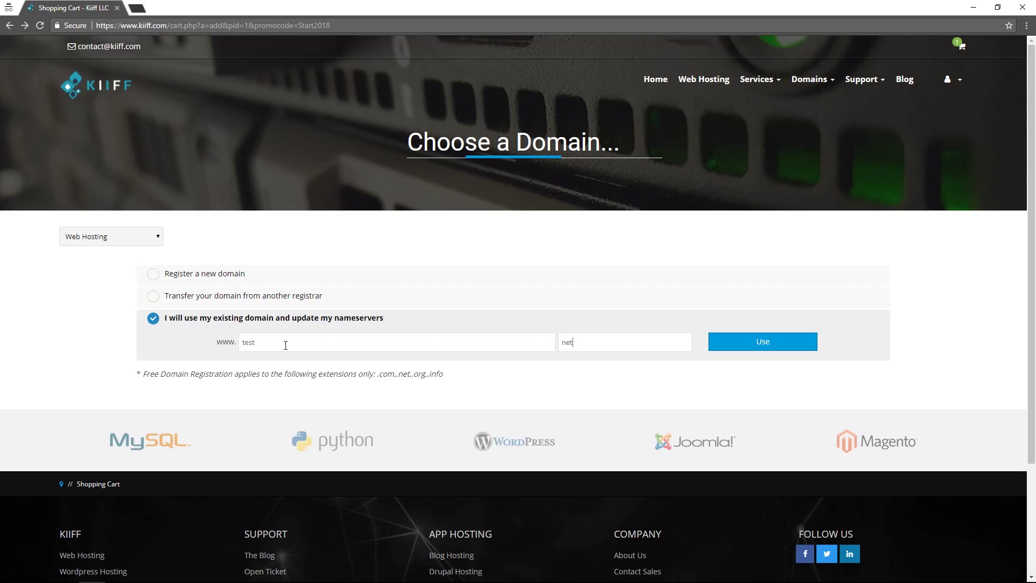
left_click(749, 338)
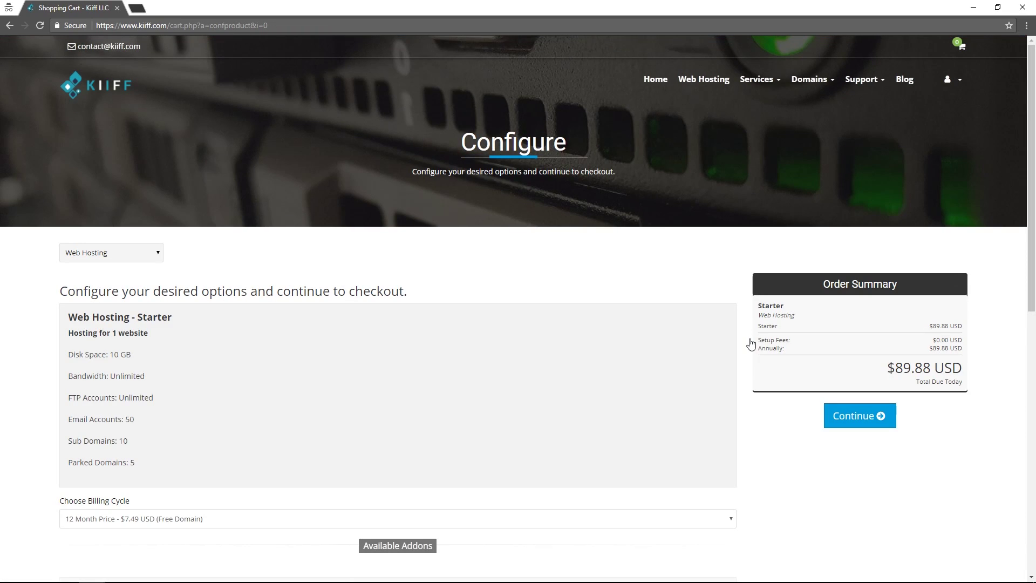
Pick the 36 Month Price billing cycle at $5.99 USD with free domain.
scroll(635, 346, "down", 1)
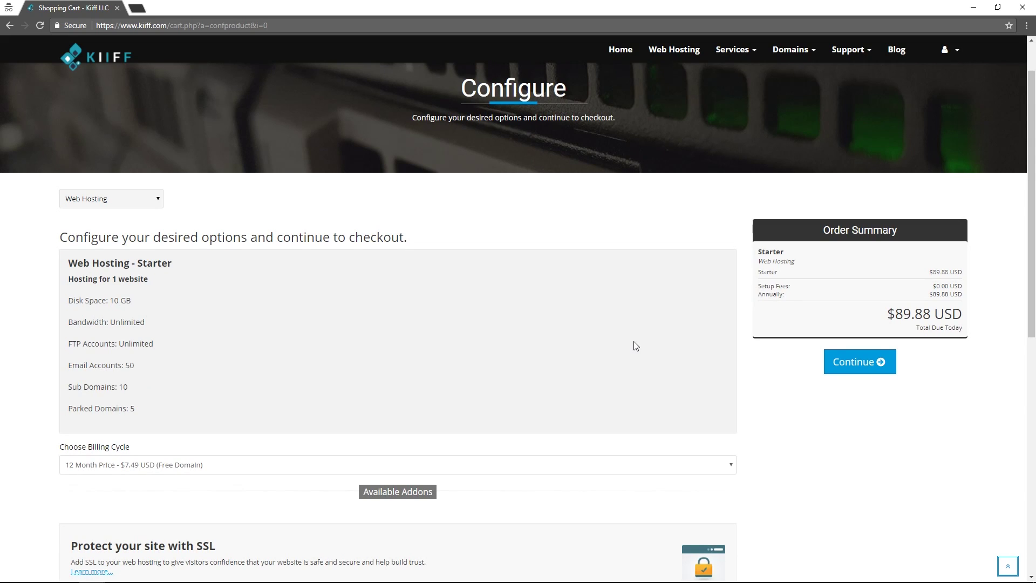
left_click(165, 461)
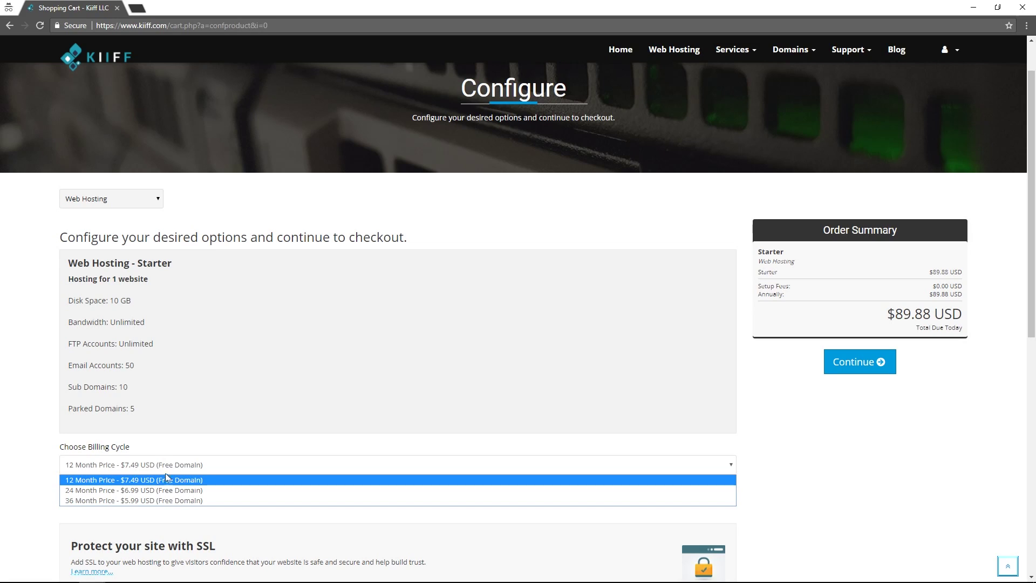
left_click(159, 498)
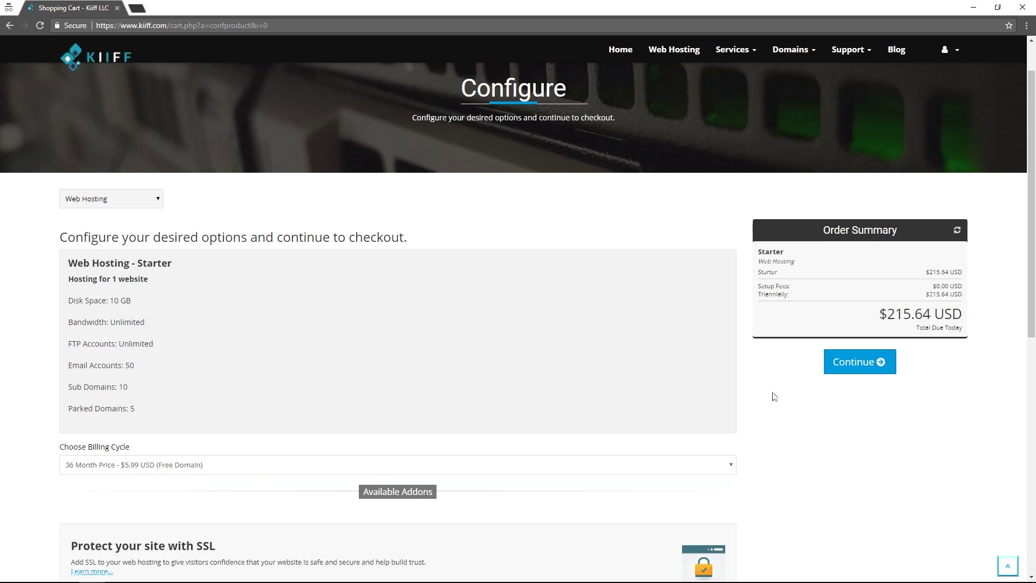
Continue to Review & Checkout, where promo Start2018 cuts the total to $142.32 USD.
left_click(857, 361)
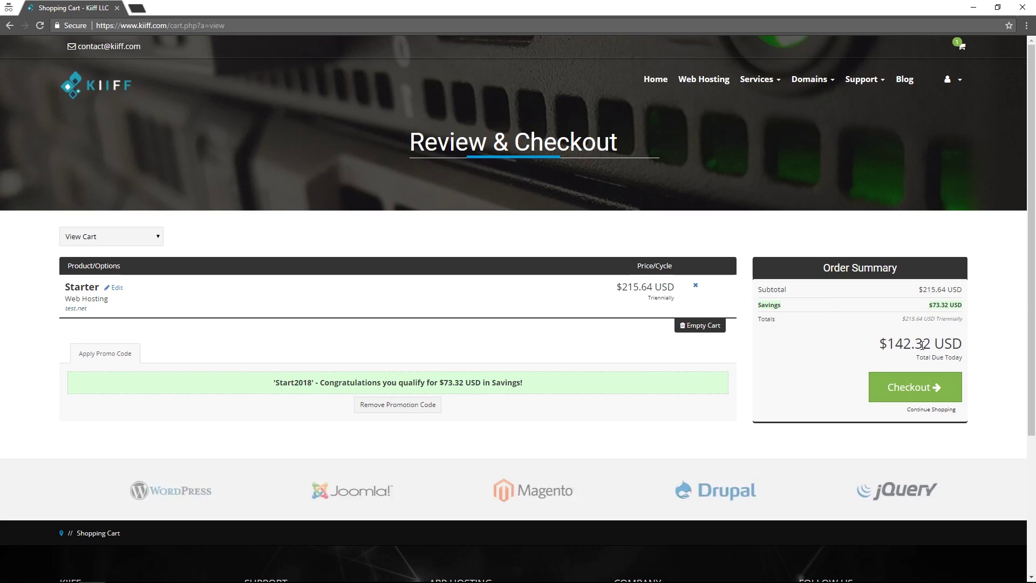
Proceed to checkout for the test.net Starter order and complete the checkout form.
left_click(891, 382)
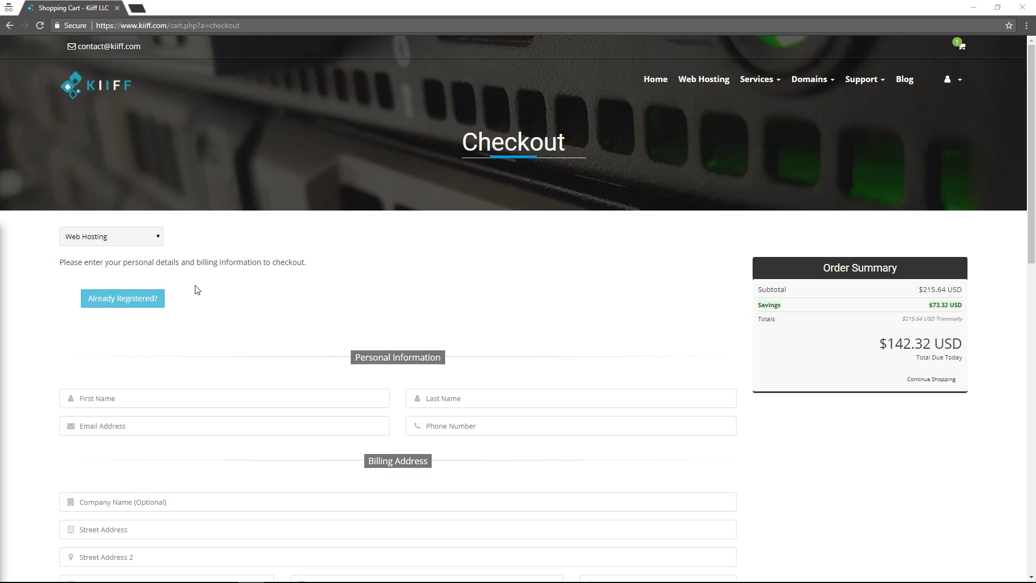
scroll(197, 290, "down", 7)
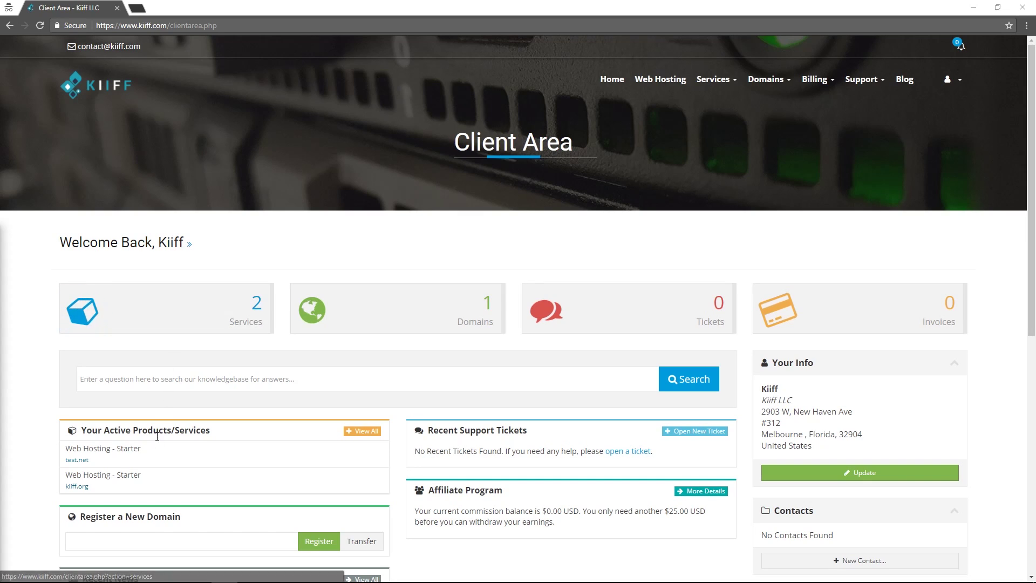
Open the Services list showing test.net's Starter plan at $215.64 USD triennially.
left_click(151, 323)
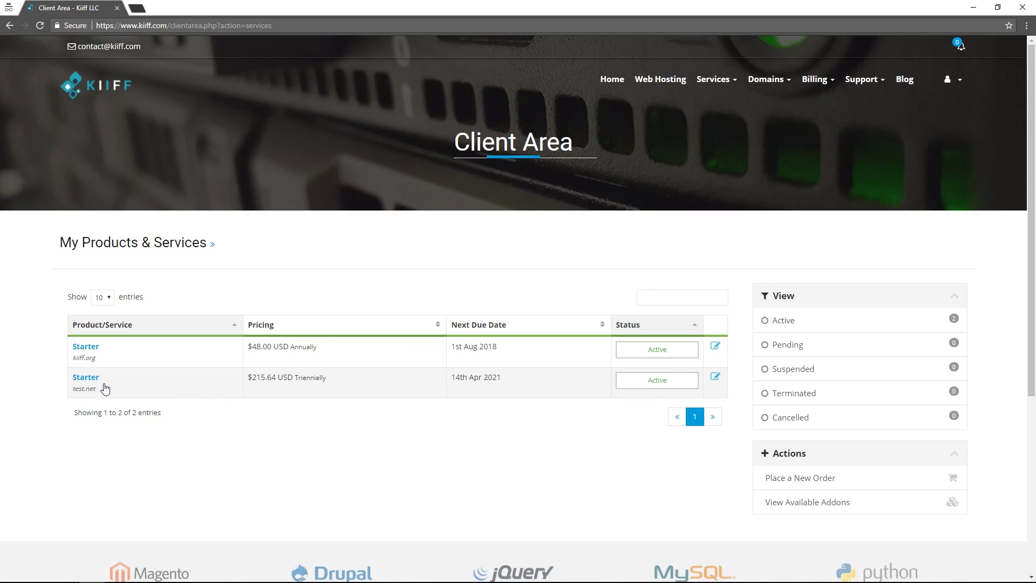
Open the test.net Starter service and browse the tools on its cPanel page.
left_click(86, 379)
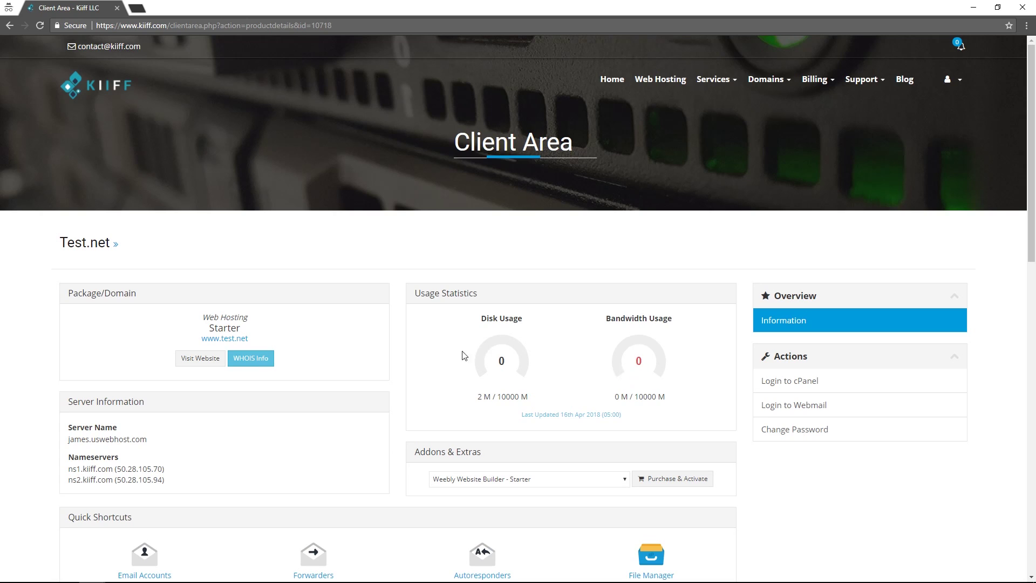
scroll(636, 362, "down", 1)
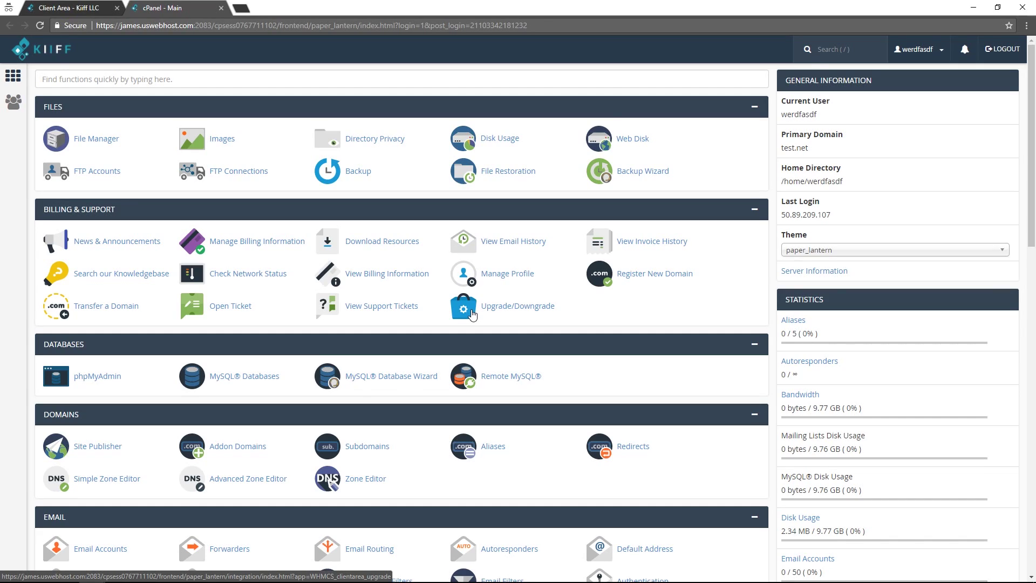
left_click(478, 313)
scroll(556, 337, "down", 4)
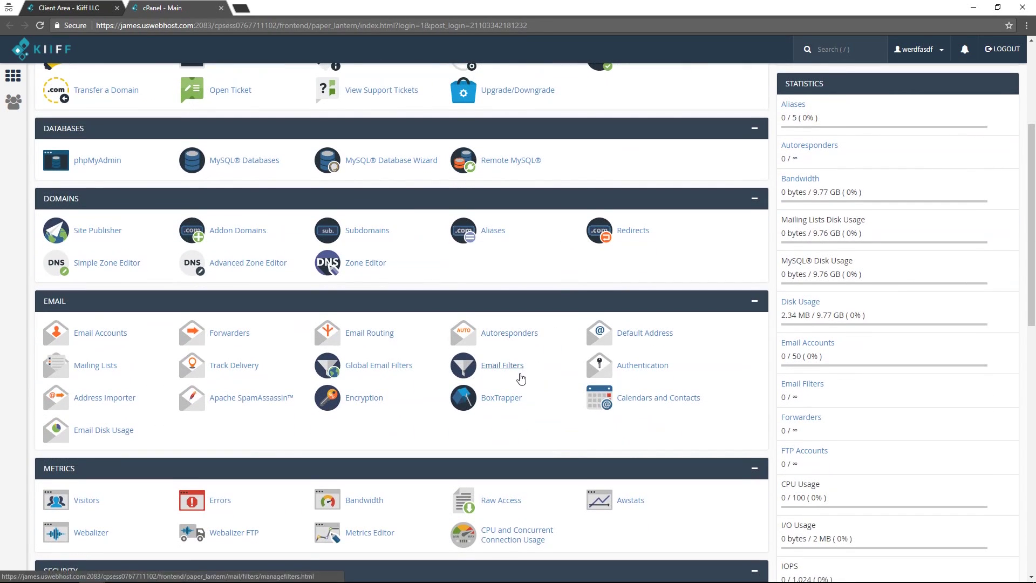
scroll(518, 377, "down", 3)
scroll(298, 378, "down", 4)
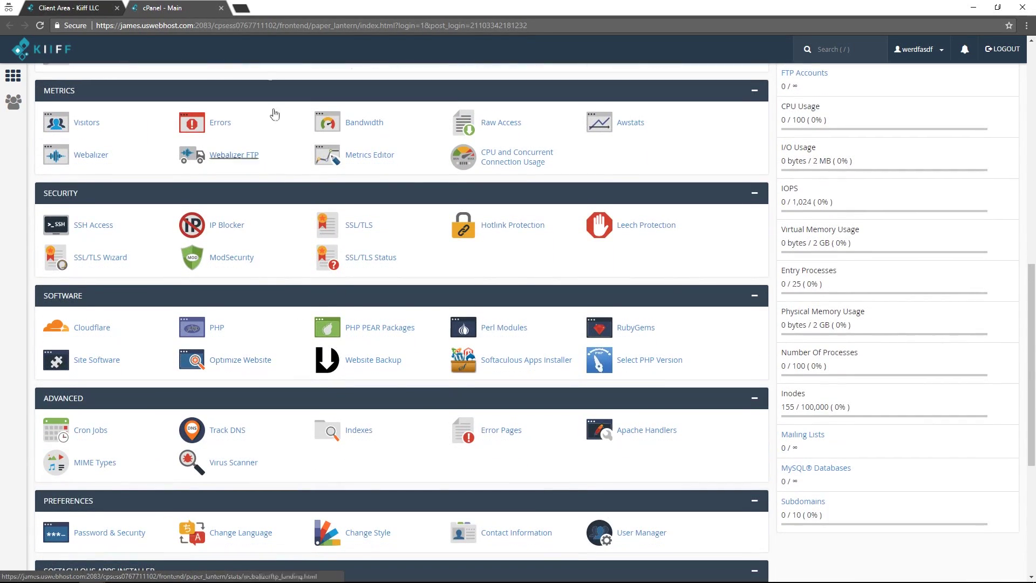
left_click(221, 8)
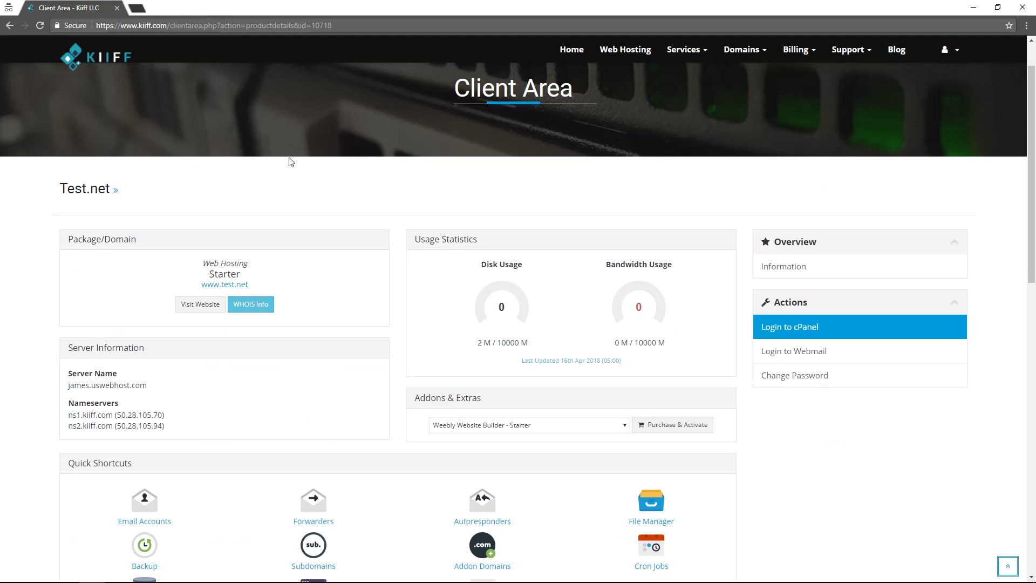
scroll(361, 346, "down", 4)
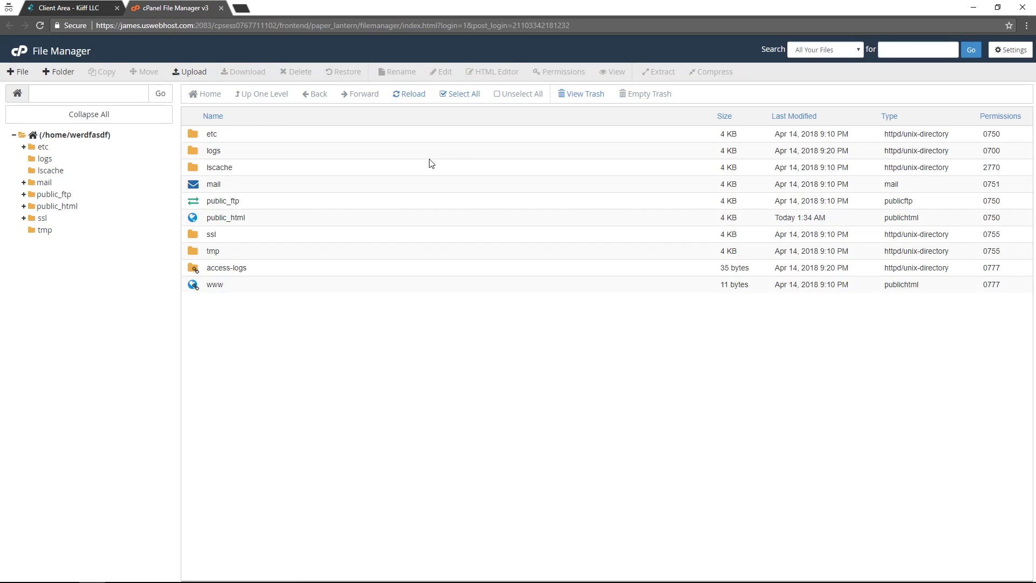
left_click(222, 12)
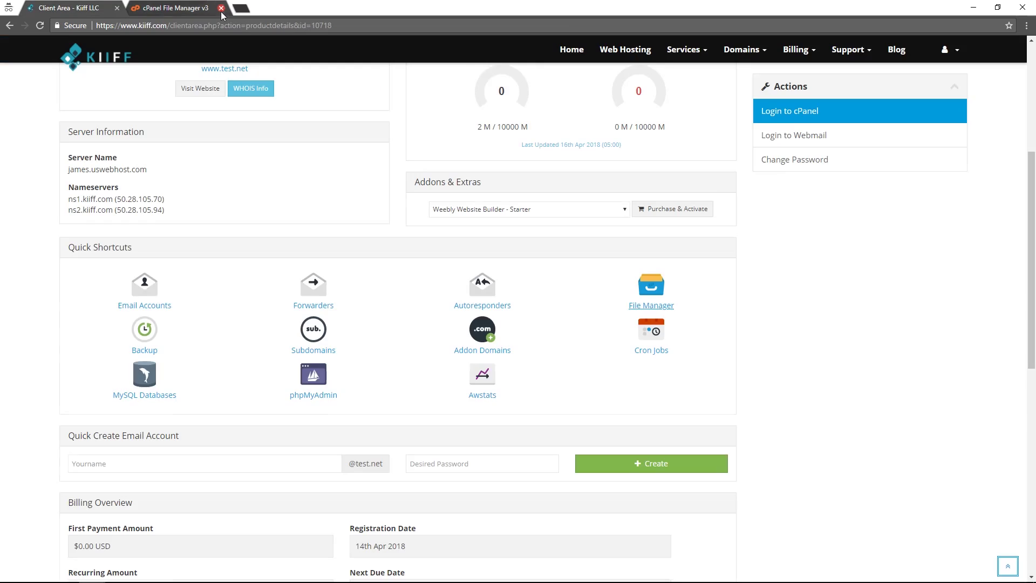
scroll(220, 380, "down", 2)
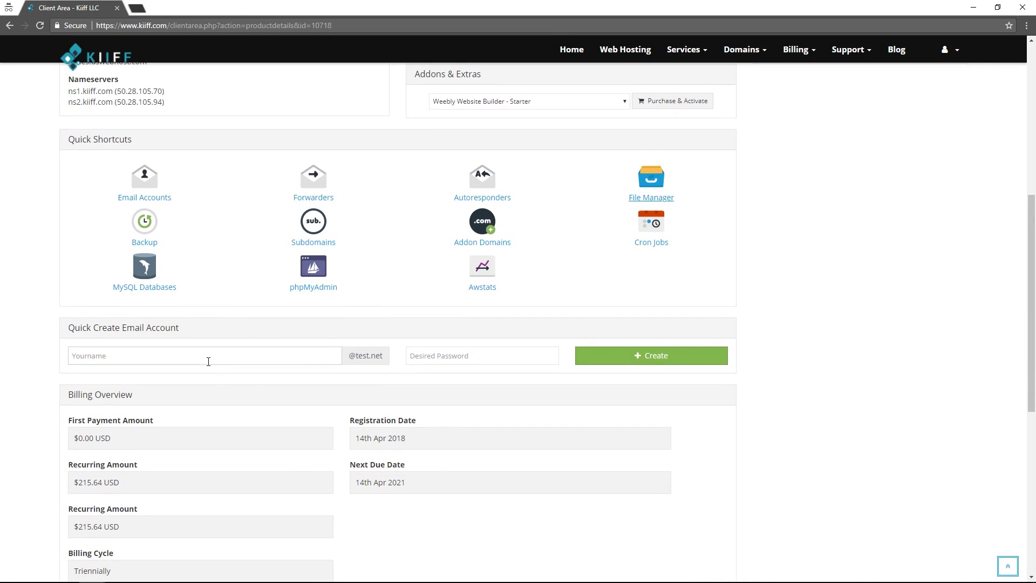
left_click(207, 361)
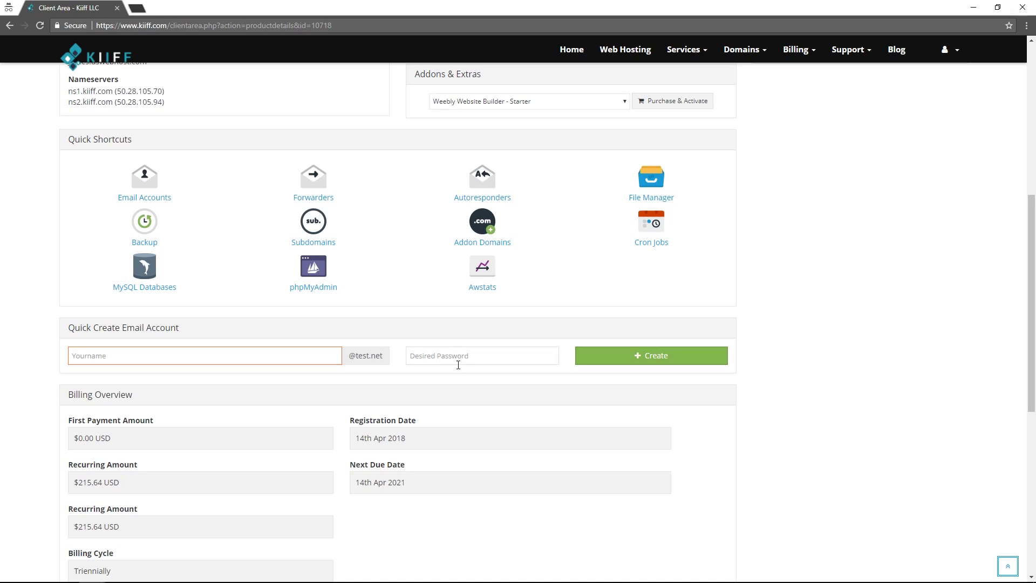
scroll(269, 408, "down", 1)
scroll(135, 469, "down", 1)
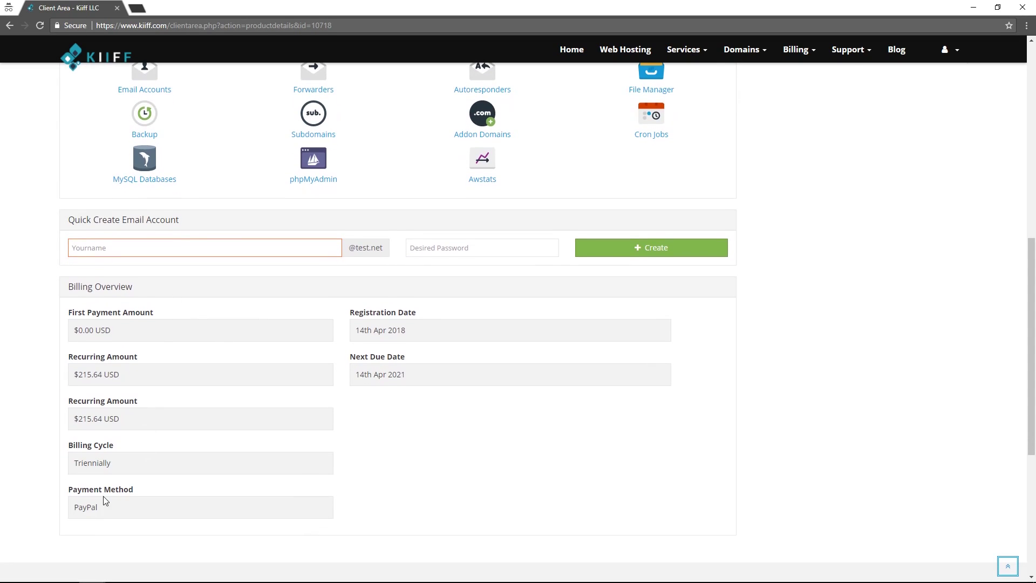
scroll(248, 457, "up", 6)
scroll(248, 457, "up", 3)
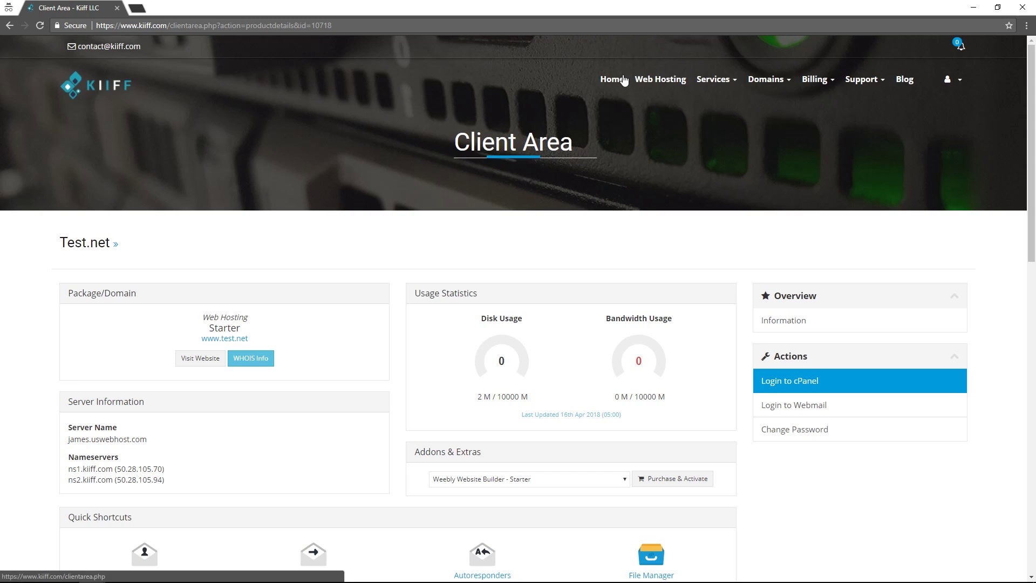
Go from Home through the Domains list to the kiiff.org management overview.
left_click(616, 81)
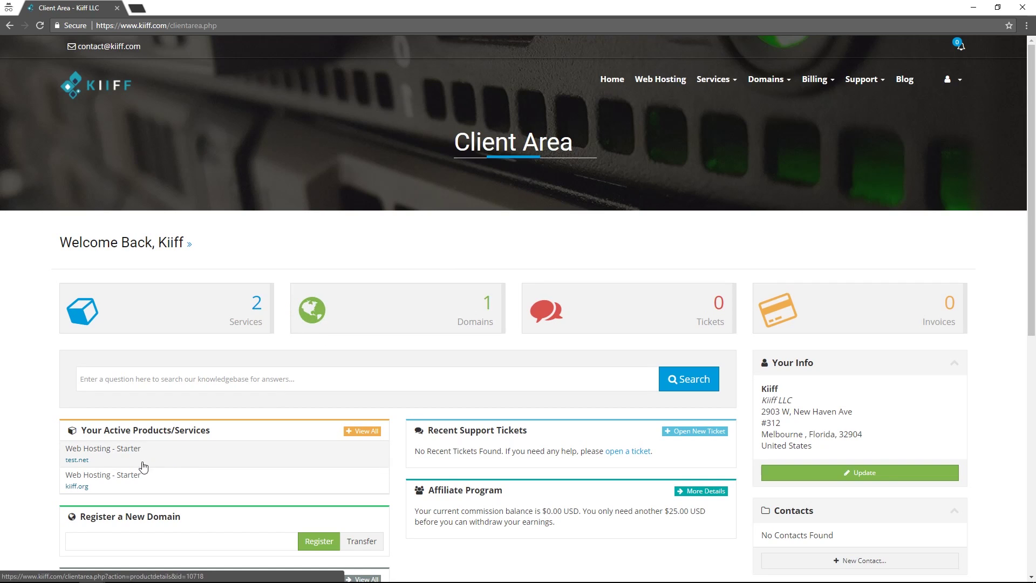
left_click(352, 304)
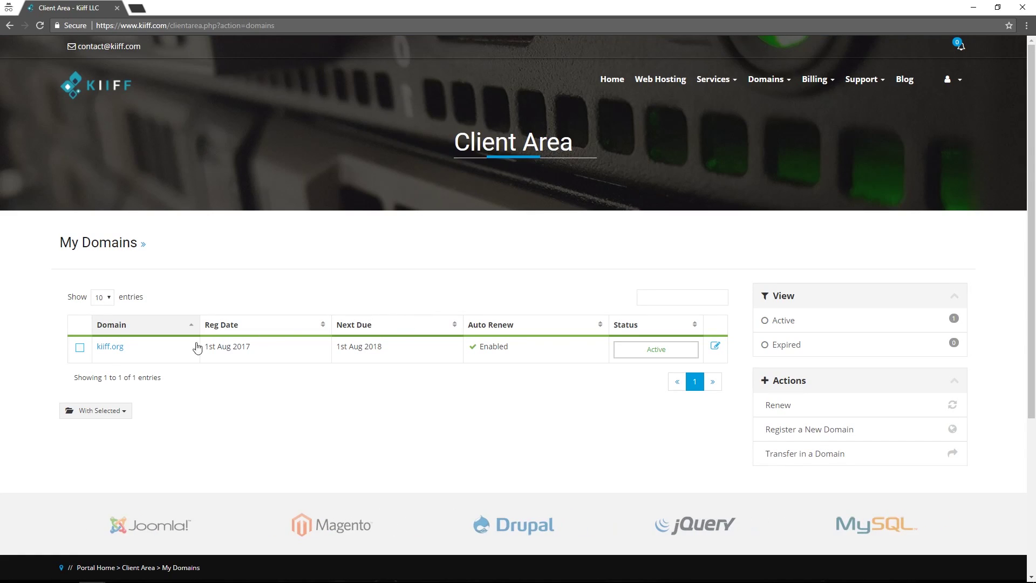
left_click(120, 347)
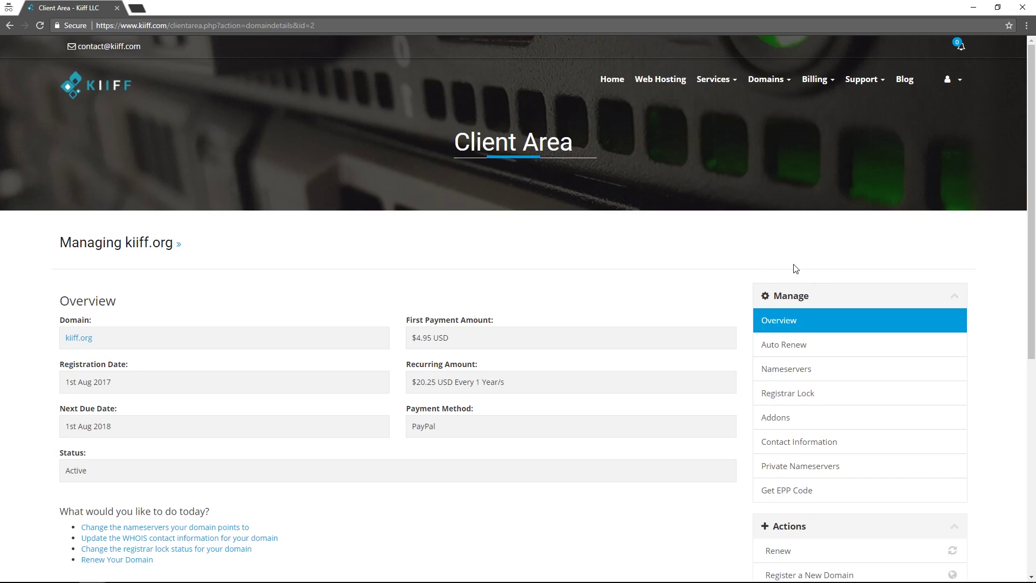
View kiiff.org's nameservers and registrar lock status, then its available addons.
scroll(764, 298, "down", 1)
scroll(764, 297, "down", 2)
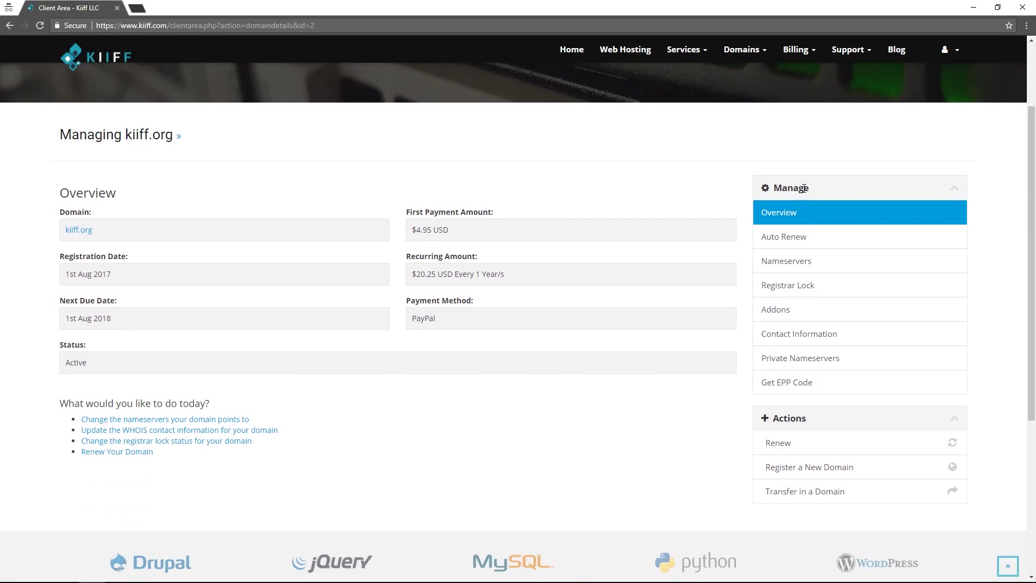
left_click(807, 265)
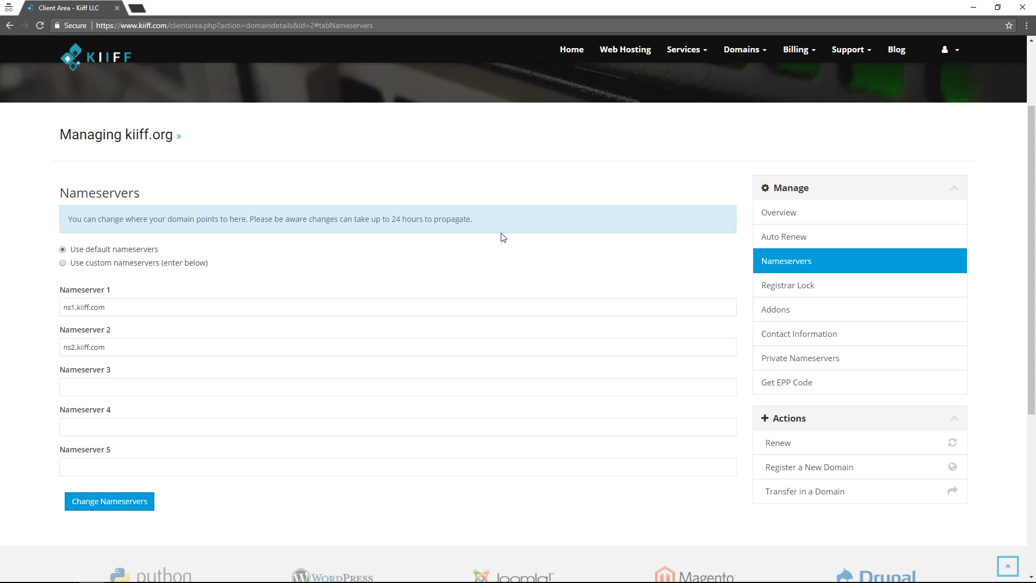
left_click(772, 285)
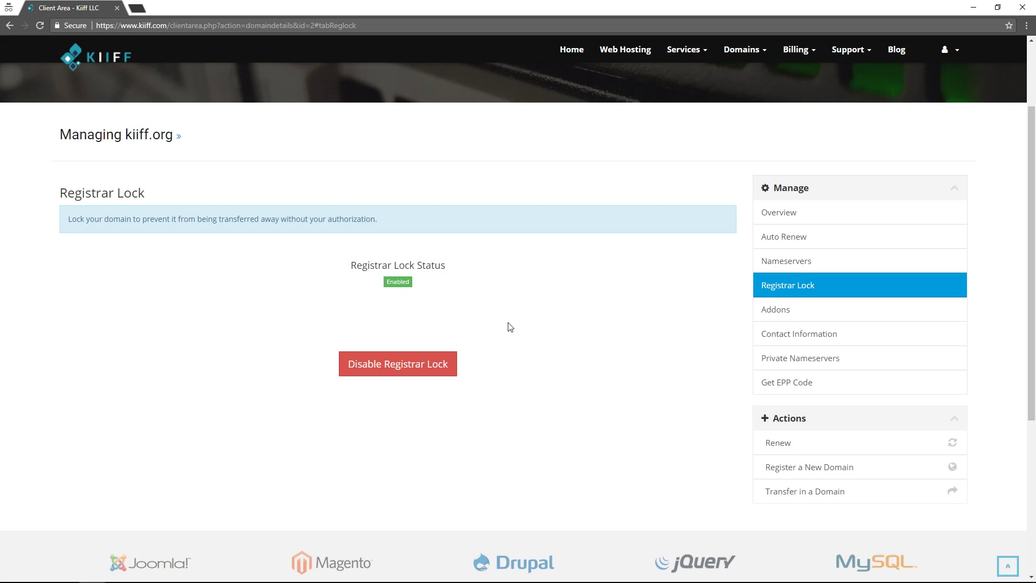
left_click(820, 311)
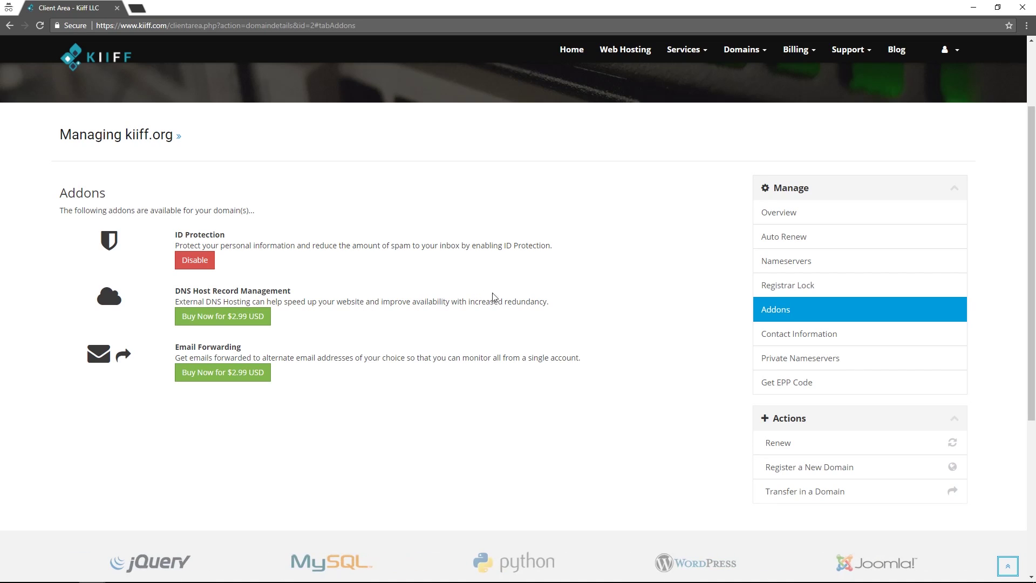
Open kiiff.org's Private Nameservers page and scroll through its register, modify and delete forms.
left_click(817, 366)
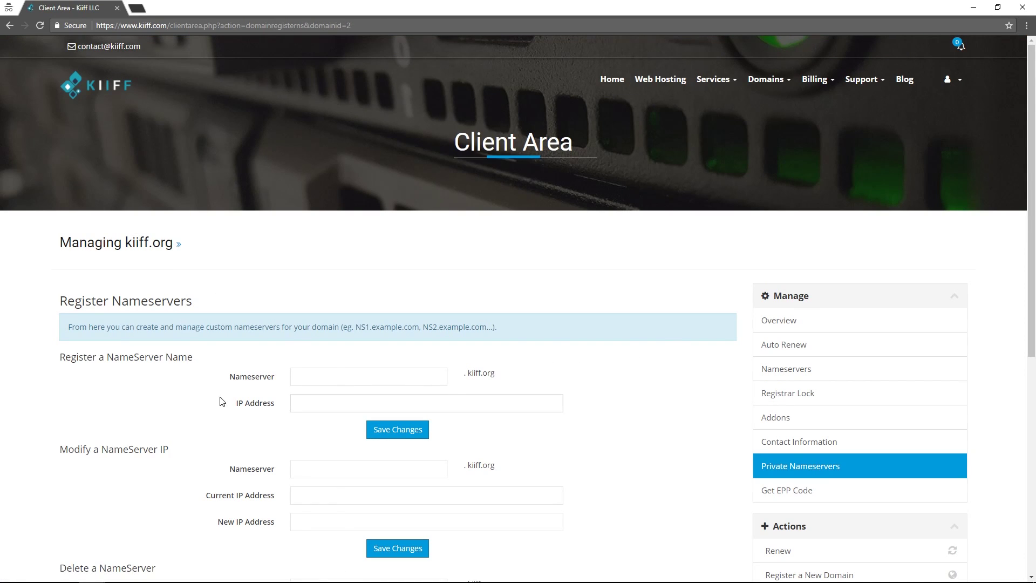
scroll(226, 390, "down", 1)
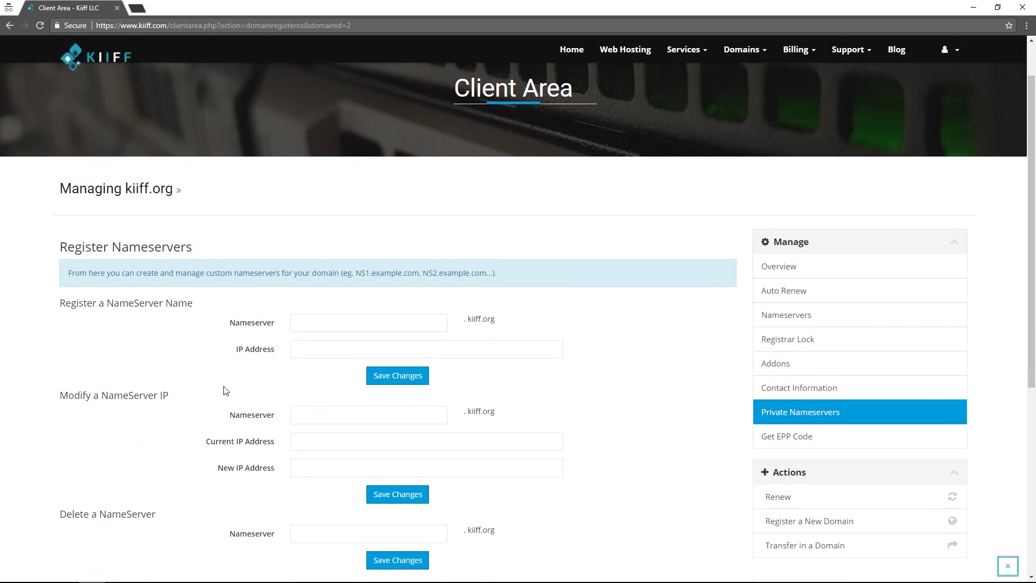
scroll(226, 391, "down", 3)
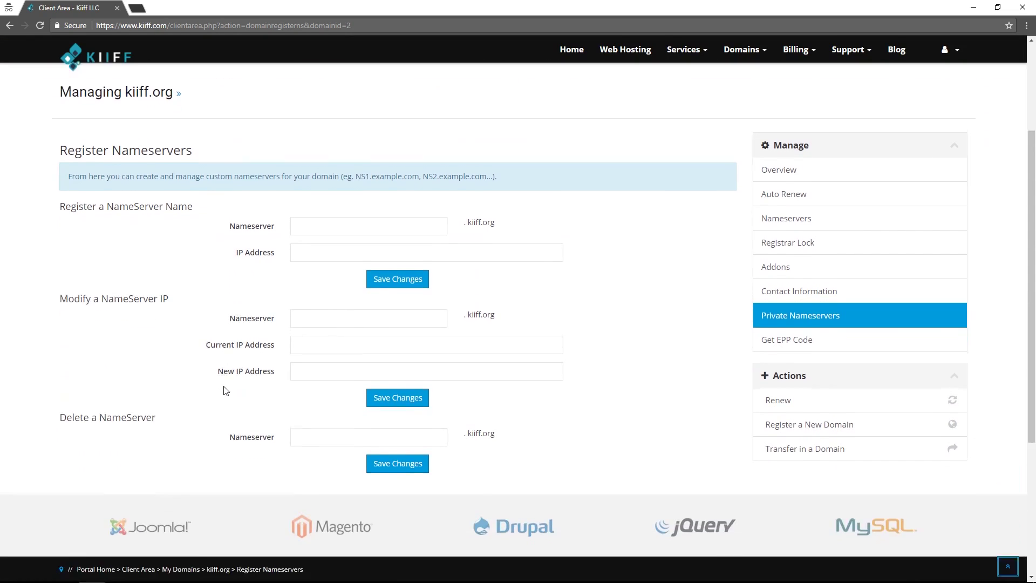
scroll(367, 439, "up", 2)
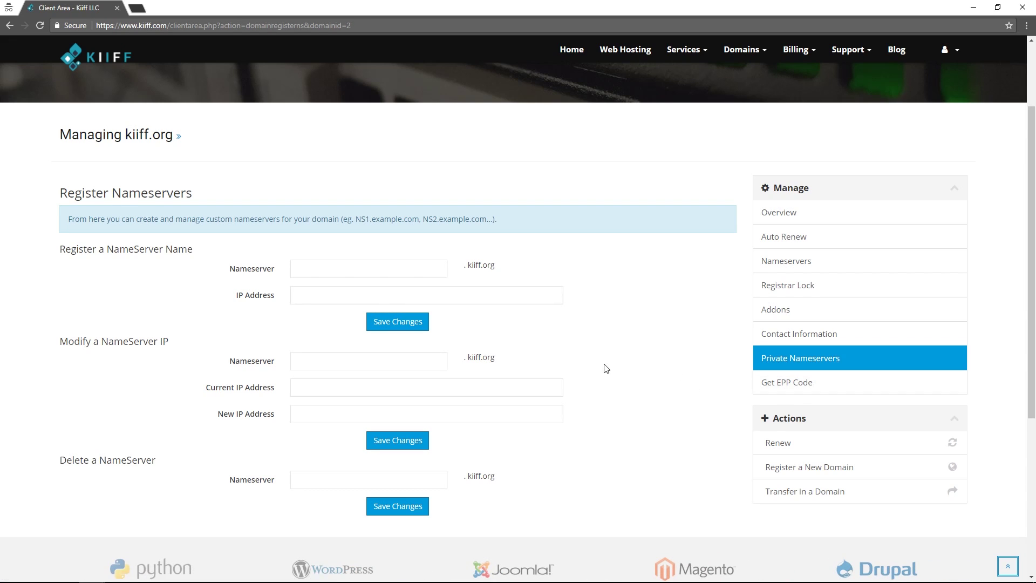
scroll(606, 367, "up", 3)
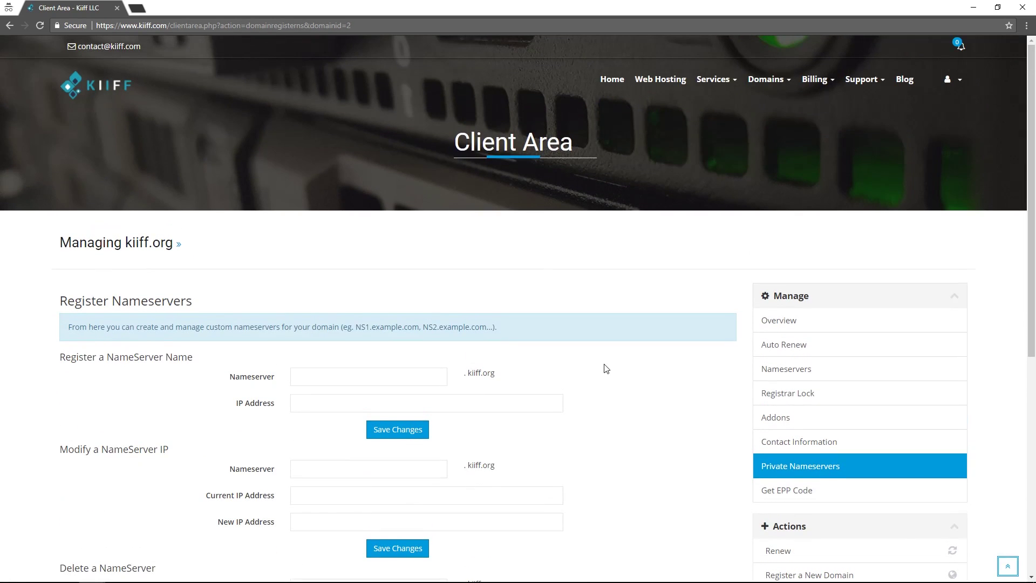
Go back to the dashboard and open the Tickets history, which has no tickets yet.
left_click(614, 81)
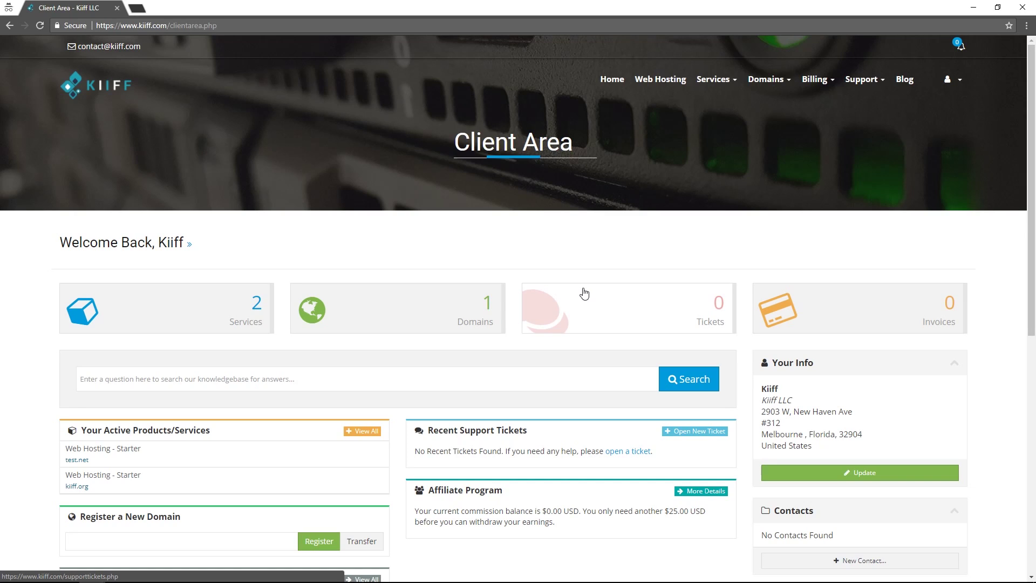
left_click(584, 293)
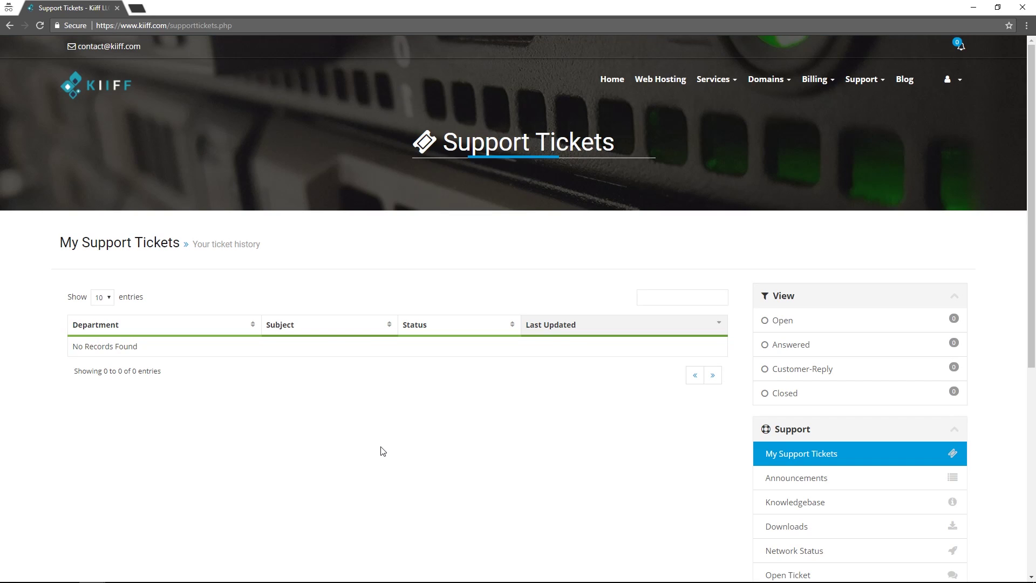
scroll(457, 426, "down", 2)
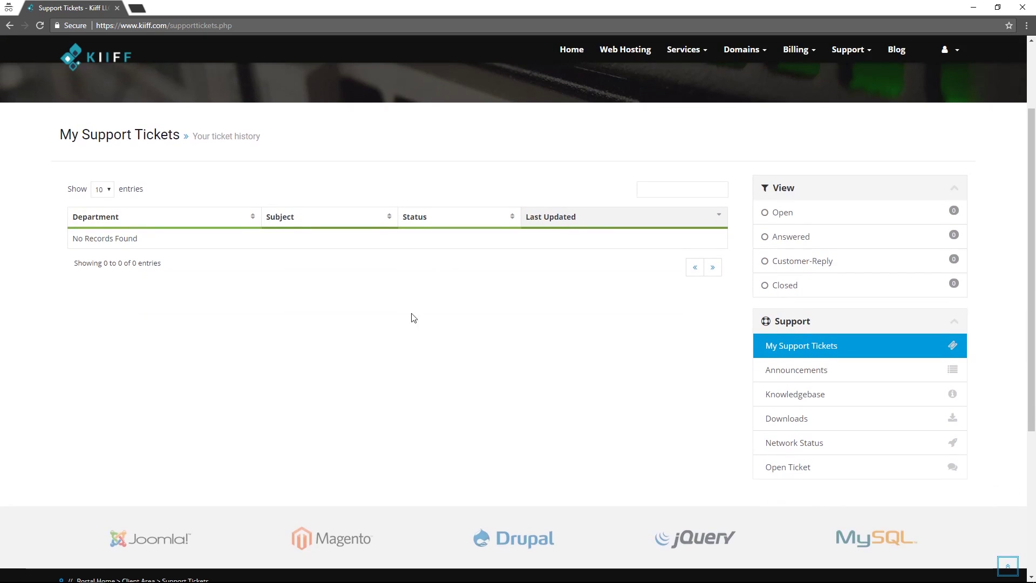
Look over the Technical Support new-ticket form without submitting, then return to the dashboard.
left_click(813, 473)
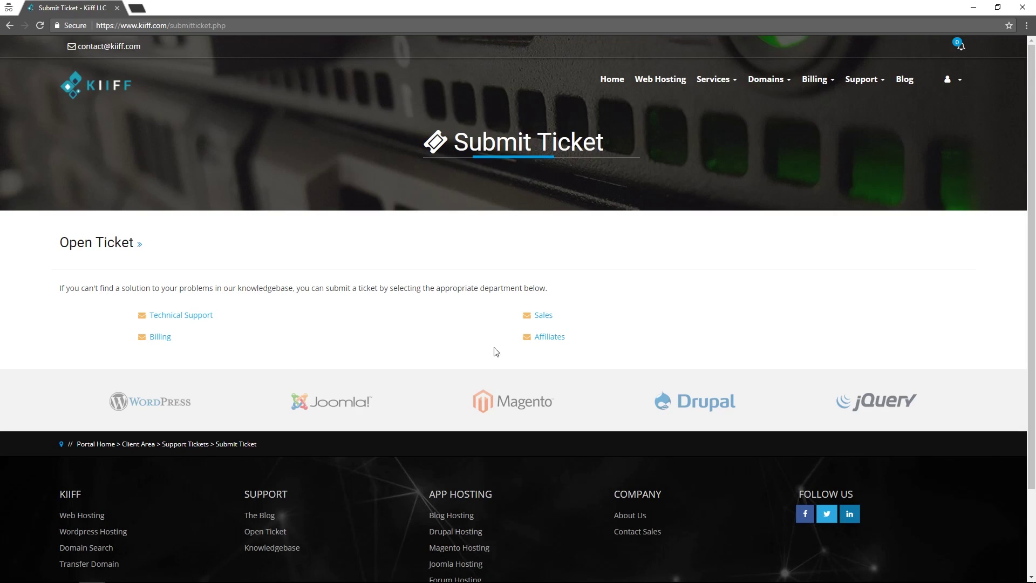
left_click(181, 314)
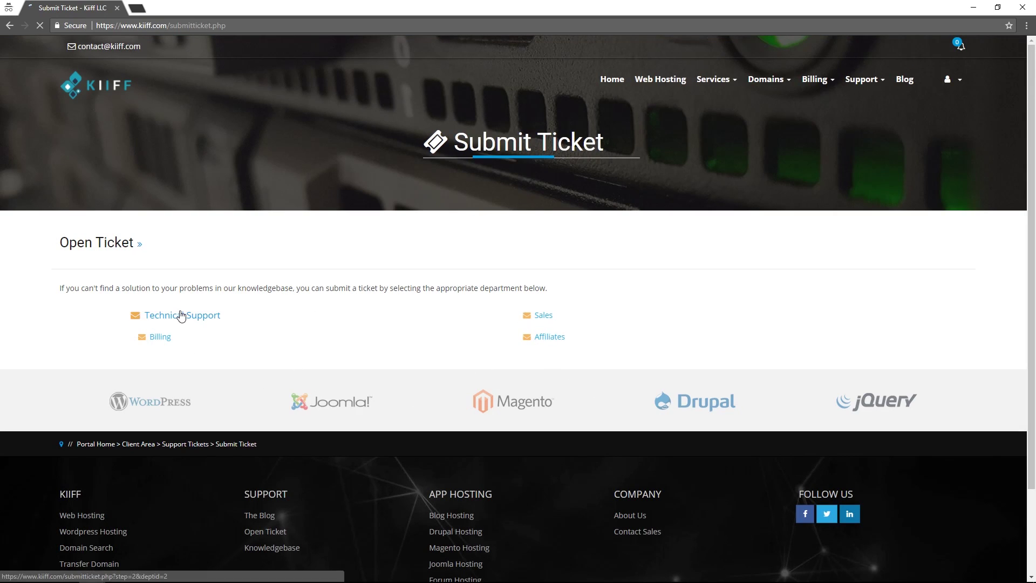
scroll(209, 394, "down", 1)
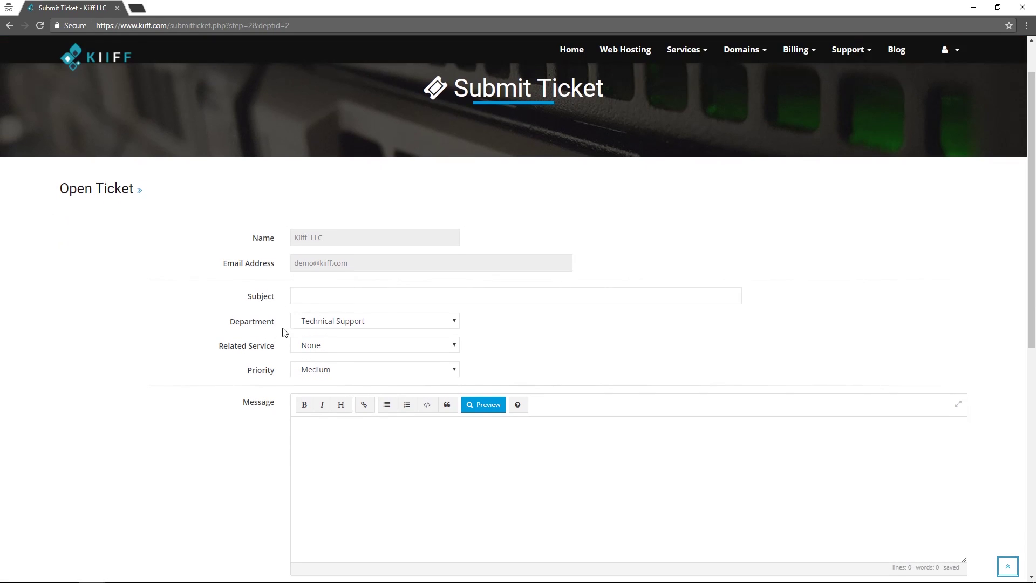
scroll(356, 456, "down", 2)
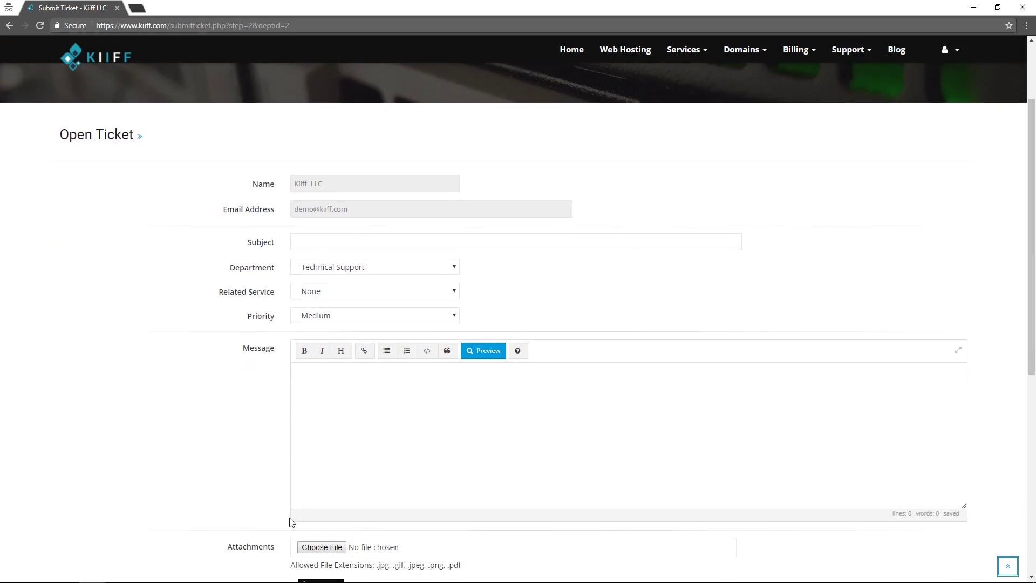
scroll(243, 416, "up", 3)
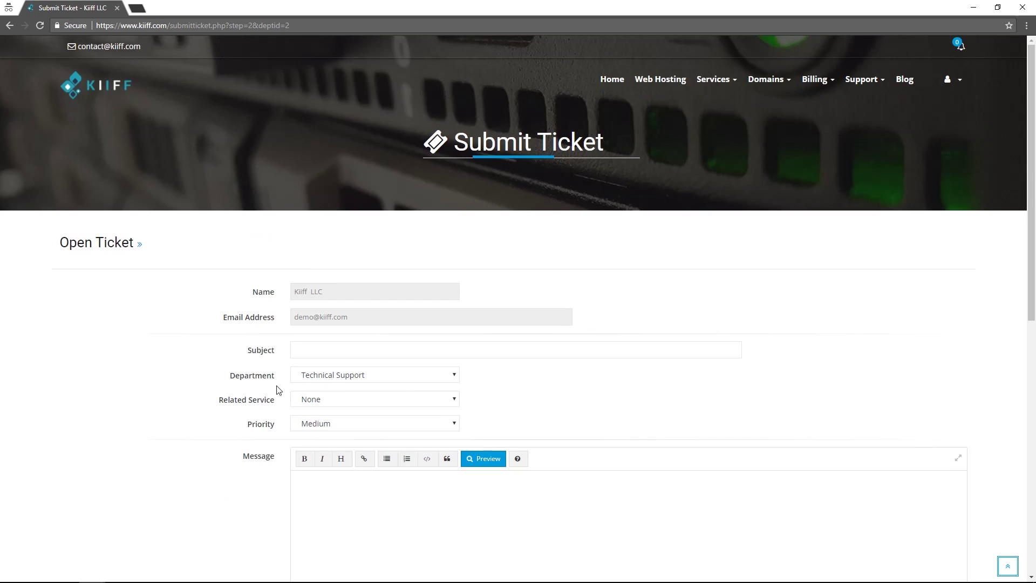
left_click(613, 80)
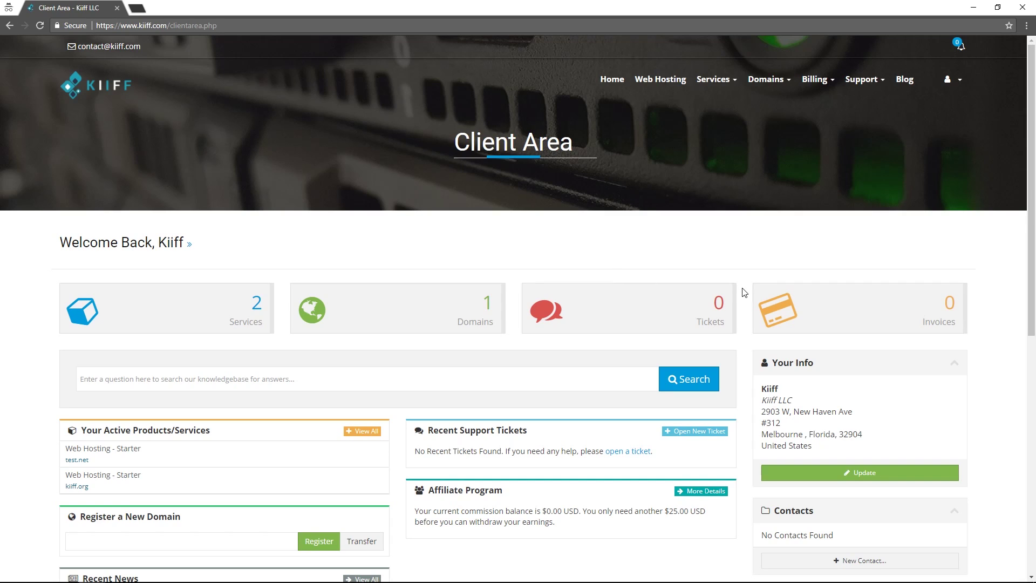
Review the two paid invoices, then open Email History from the user account dropdown.
left_click(812, 300)
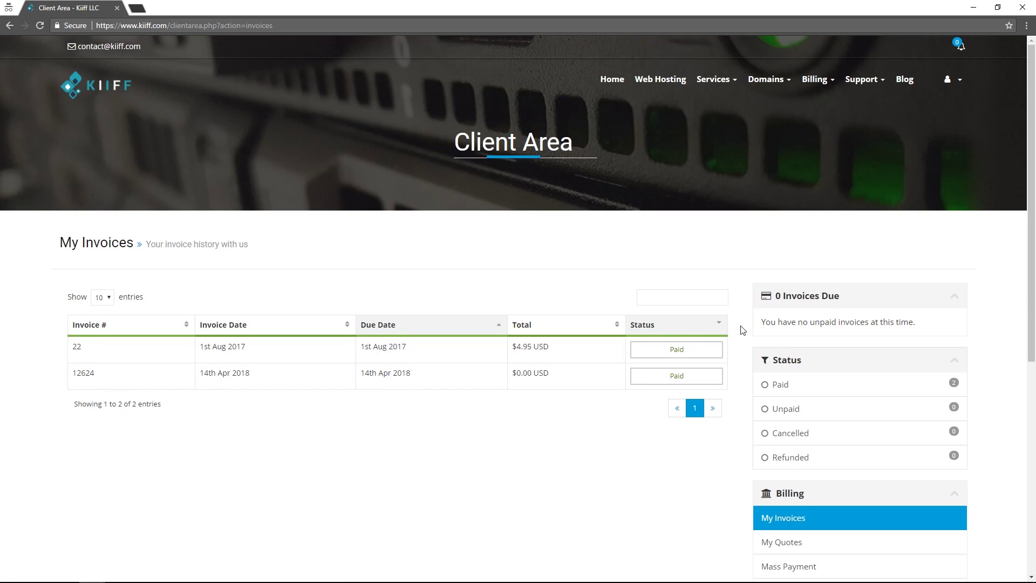
left_click(769, 87)
left_click(958, 82)
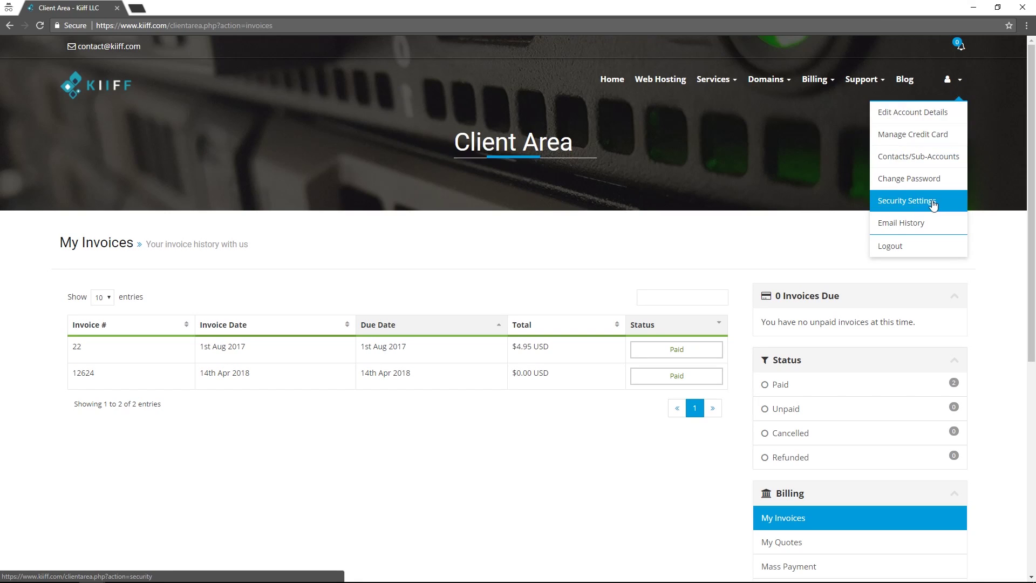
left_click(923, 224)
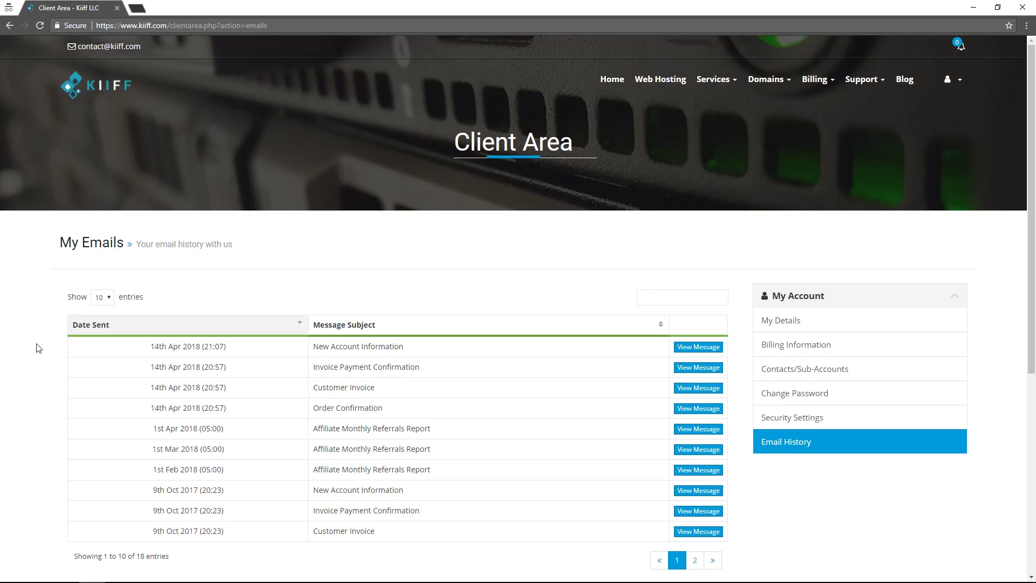
Open the New Account Information email and scroll through its login, server and nameserver details.
left_click(331, 354)
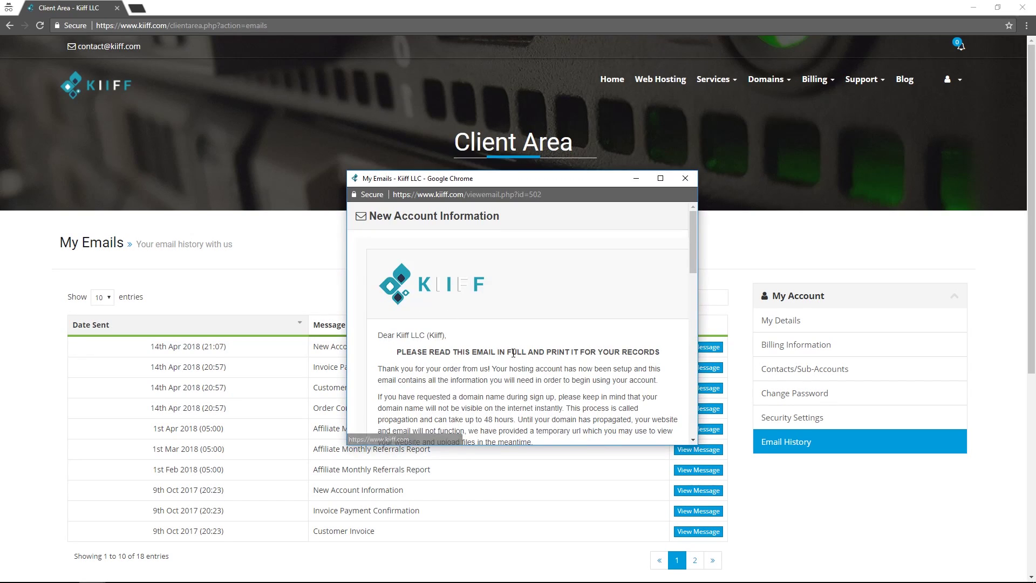
scroll(514, 353, "down", 2)
scroll(513, 353, "down", 7)
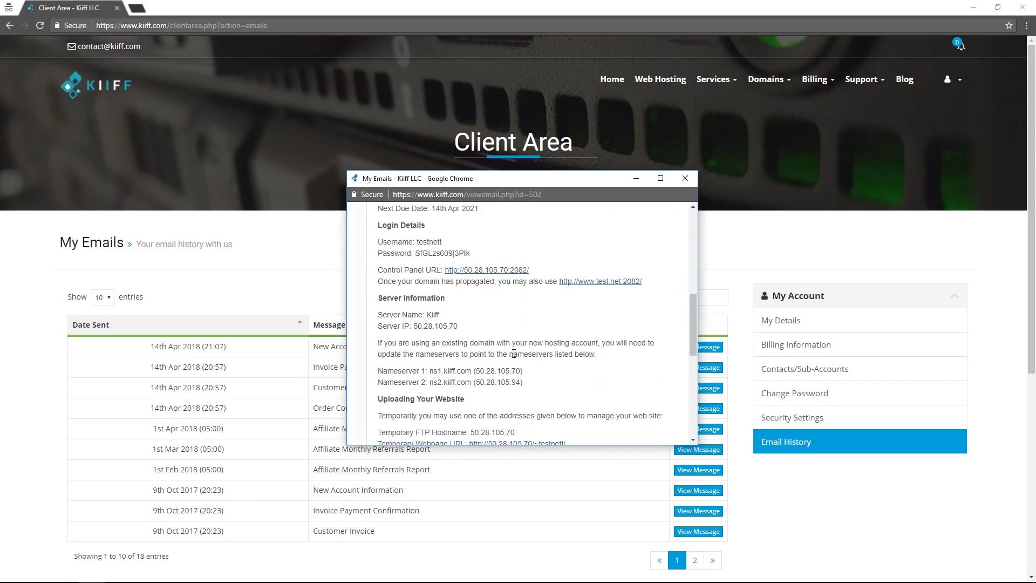
scroll(469, 391, "down", 1)
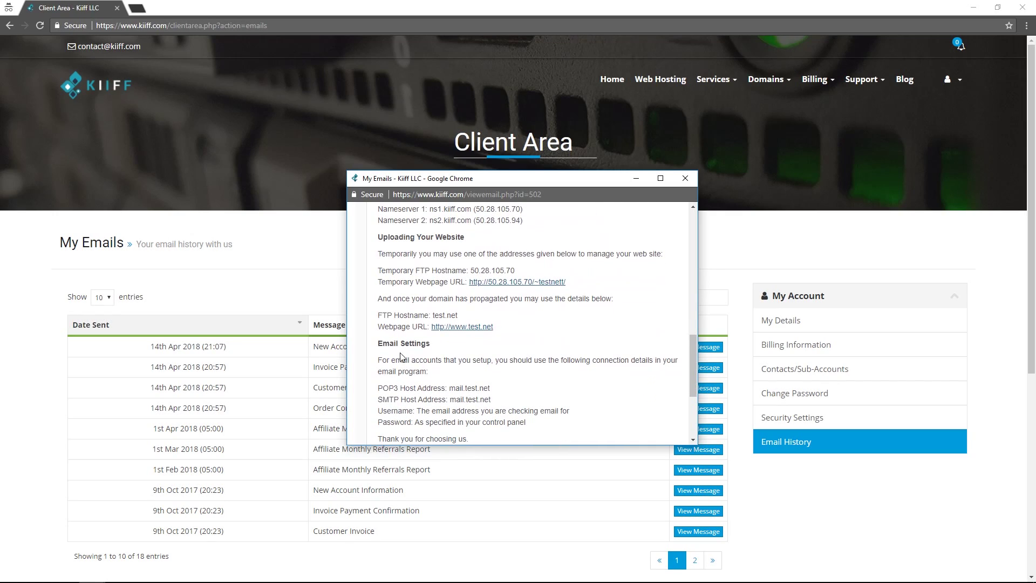
scroll(410, 359, "up", 1)
scroll(431, 343, "up", 1)
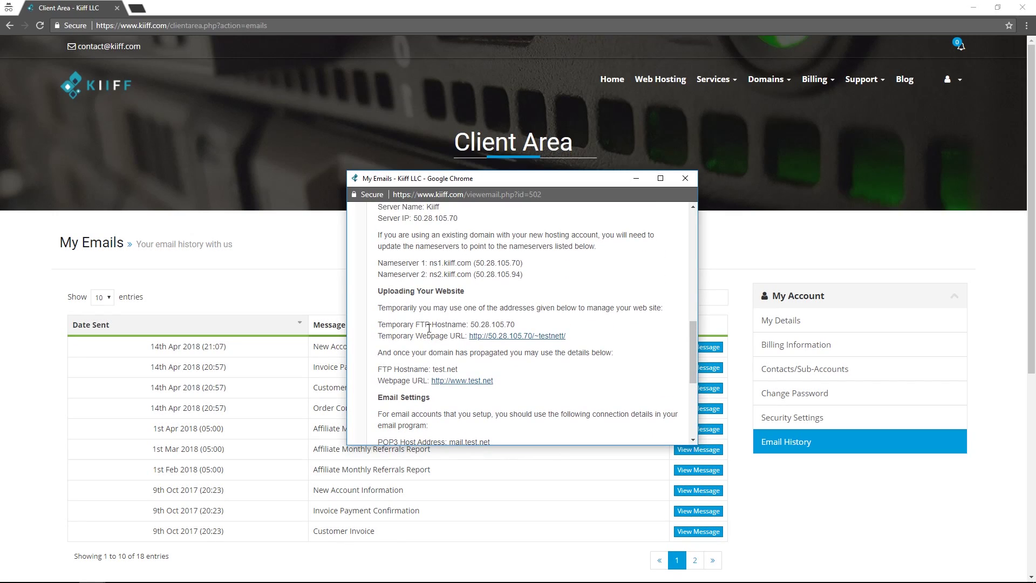
scroll(474, 342, "up", 1)
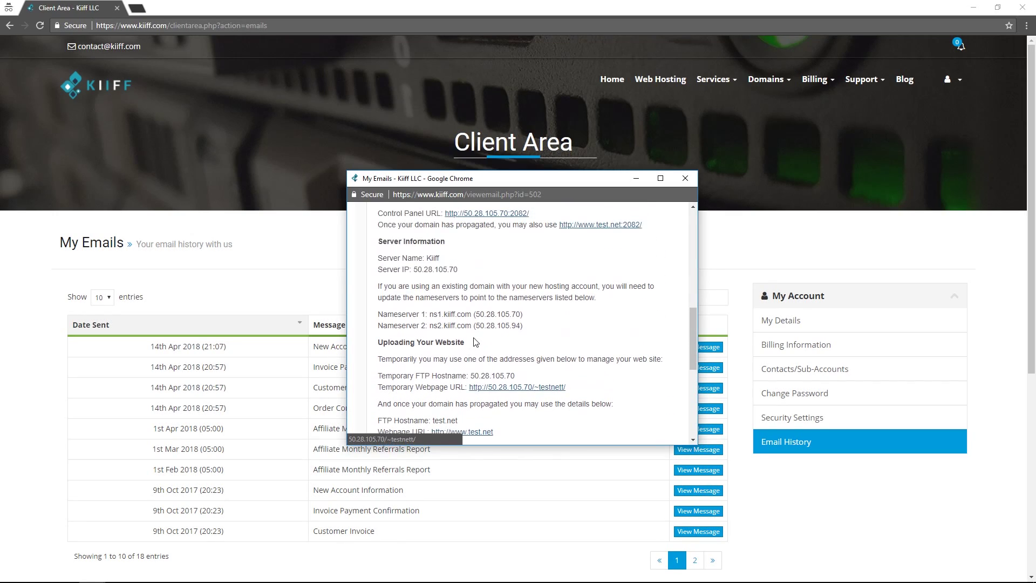
scroll(433, 298, "up", 4)
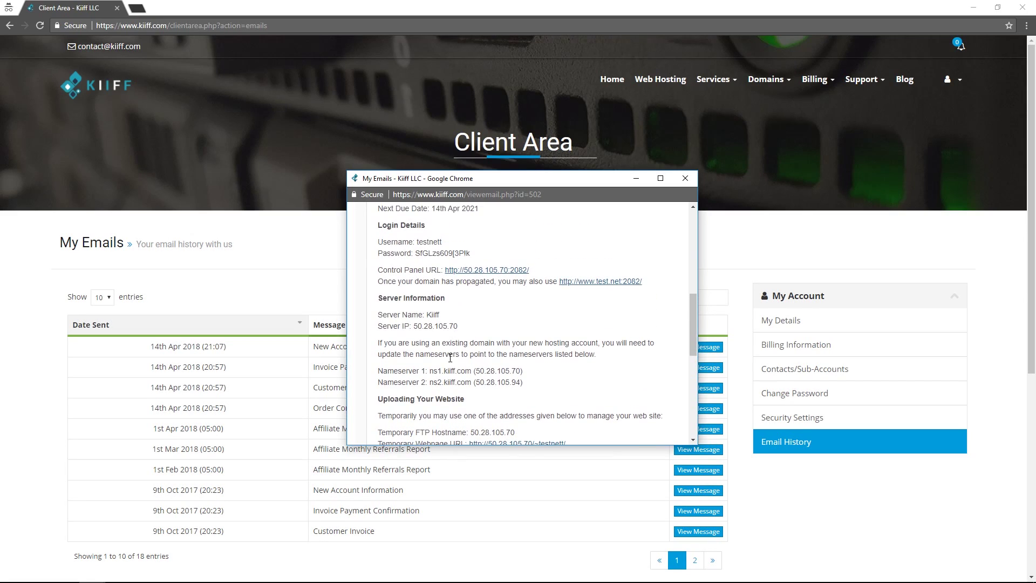
scroll(489, 336, "up", 2)
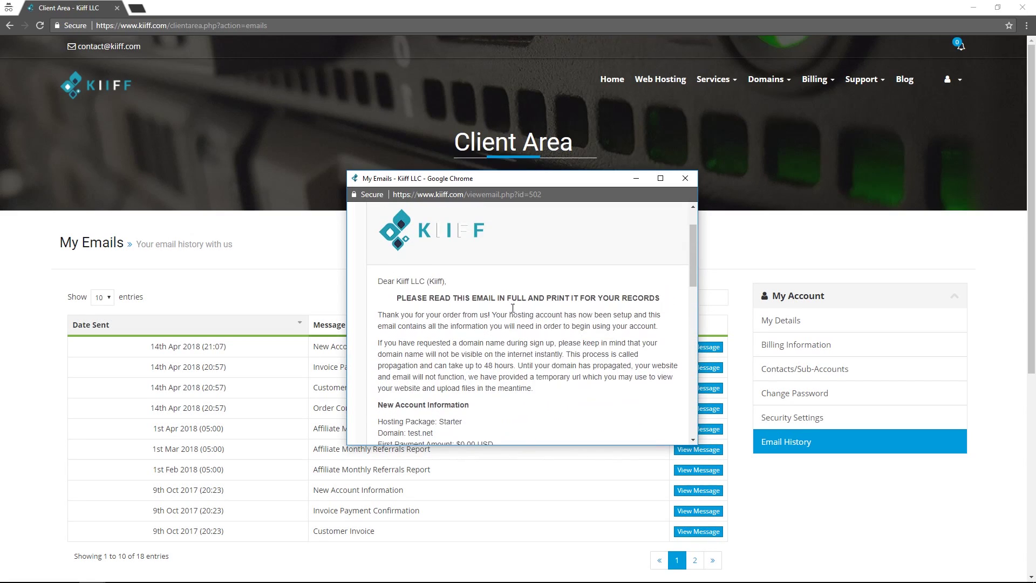
Close the New Account Information popup and go back to the Home dashboard.
left_click(685, 178)
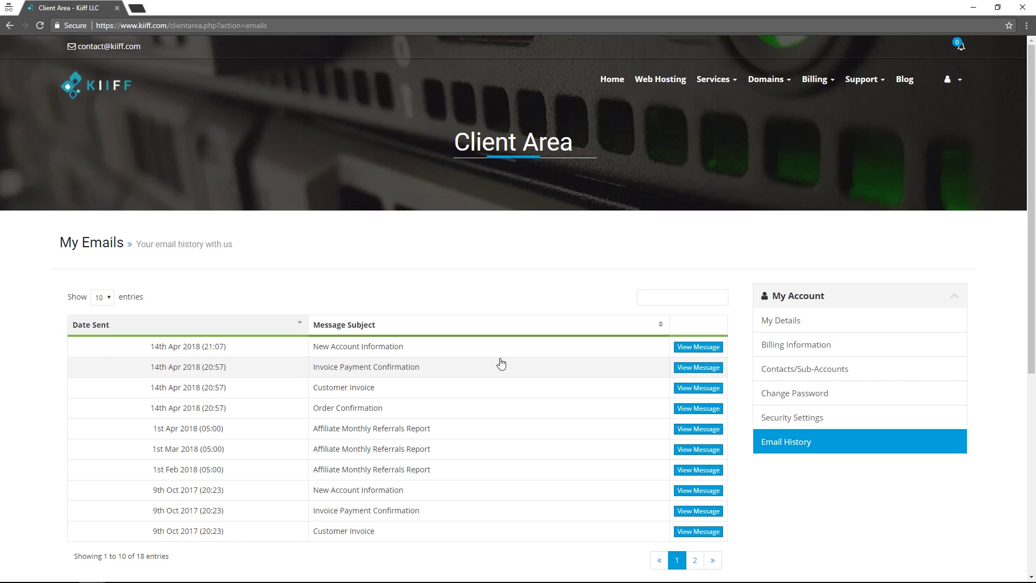
left_click(613, 90)
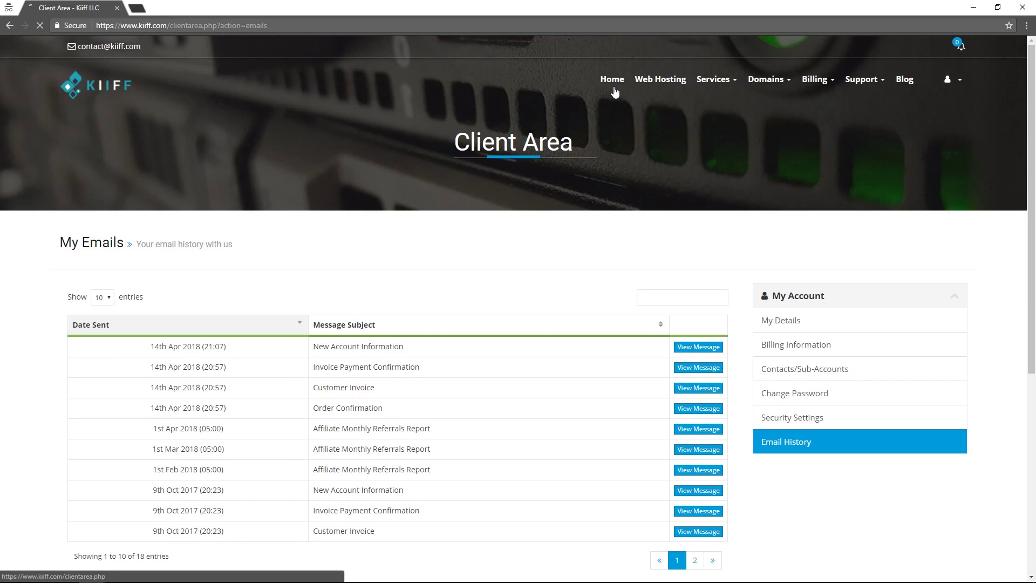